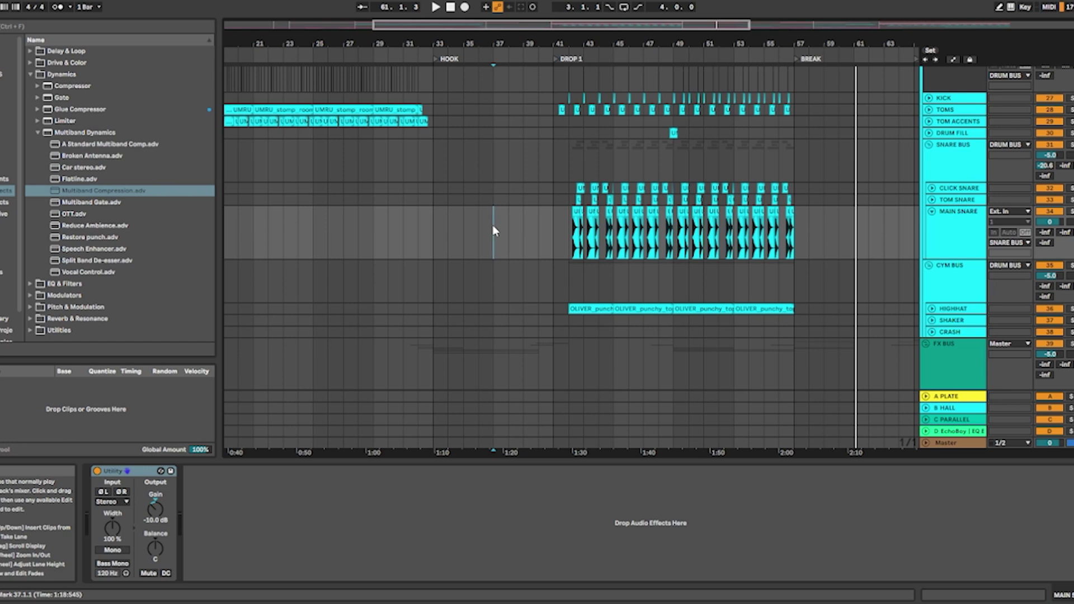
Step: Open the Serum synth on the 808 track at the start of DROP 1 and view its effects chain
scroll(531, 251, up, 2)
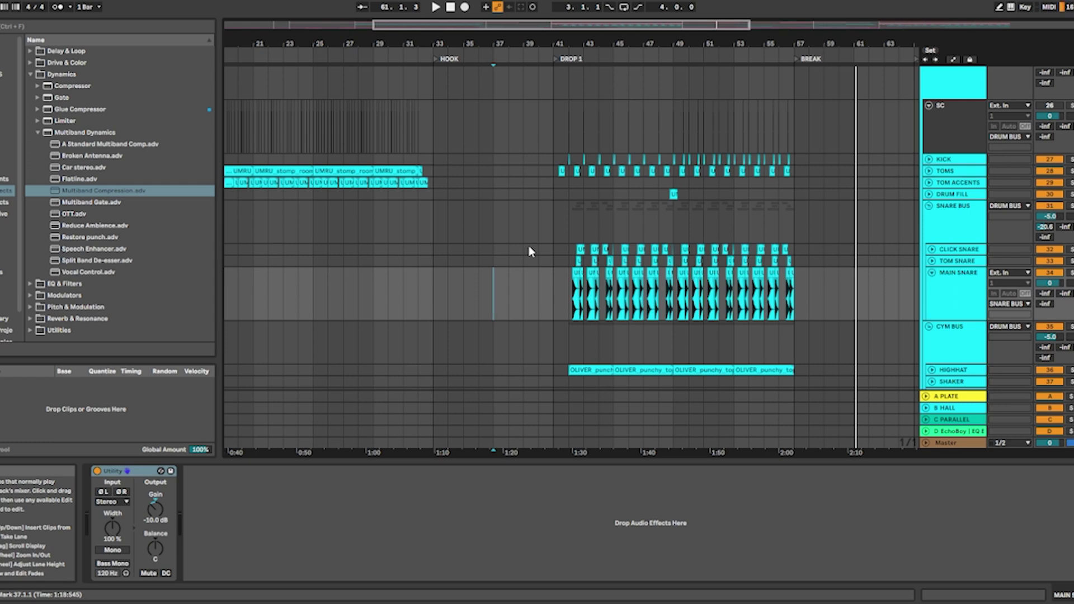
scroll(528, 271, up, 1)
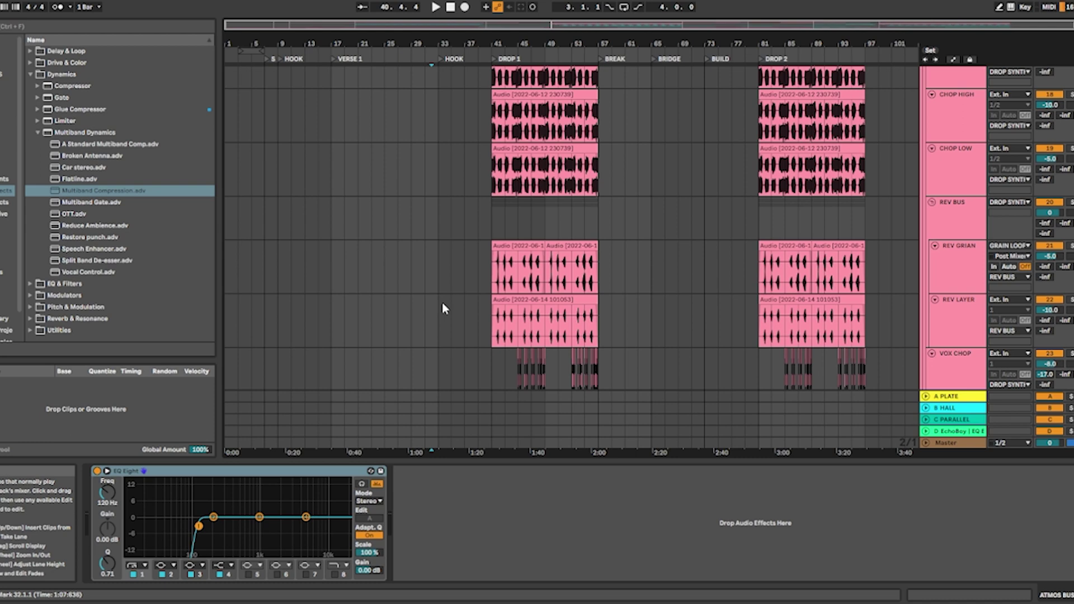
scroll(520, 266, up, 10)
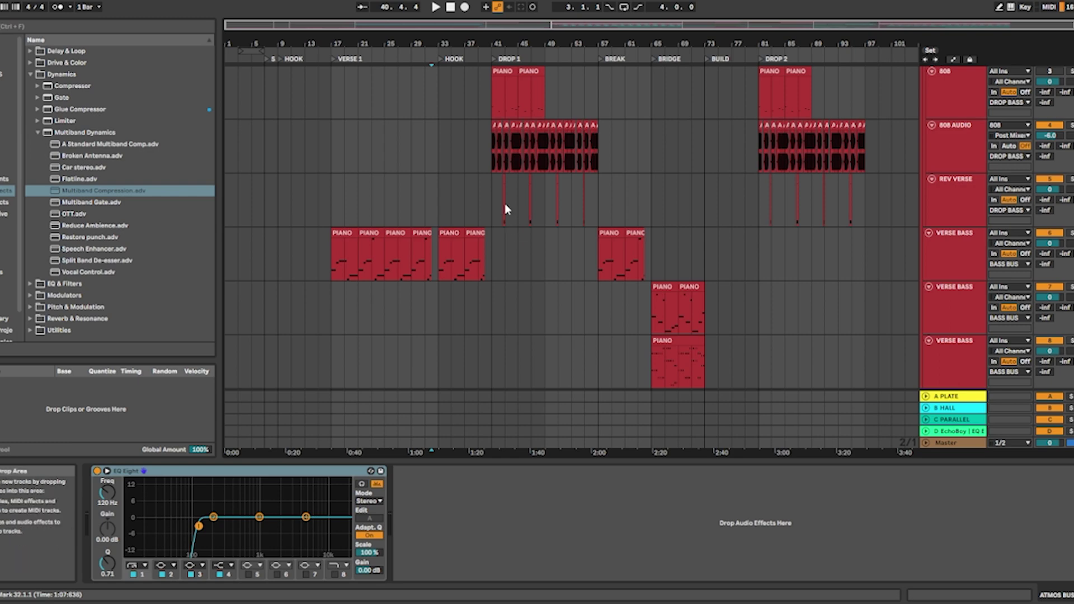
scroll(503, 206, up, 6)
scroll(484, 211, up, 2)
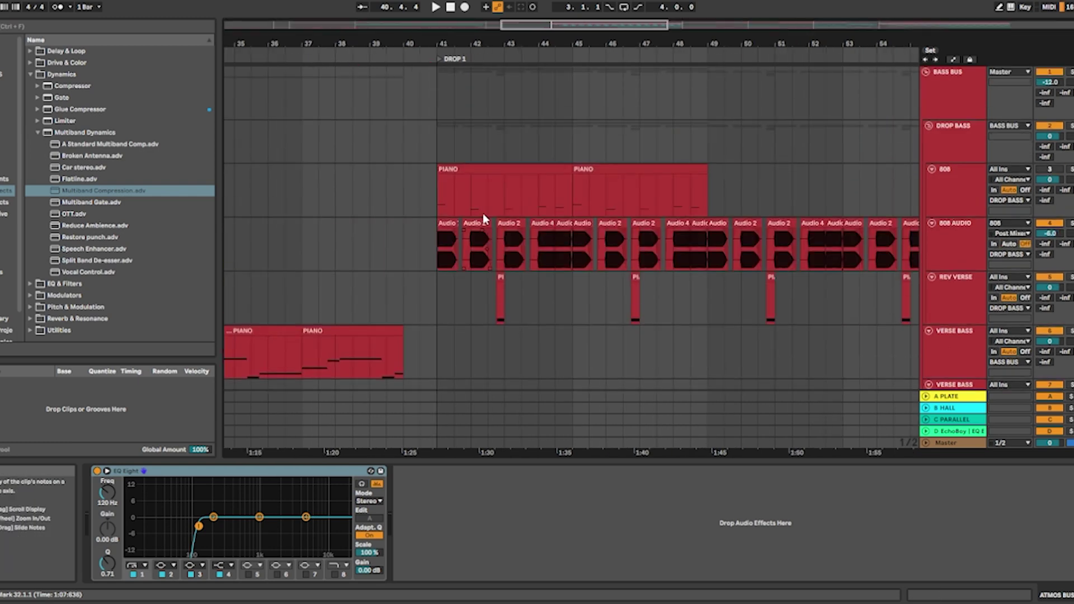
click(438, 193)
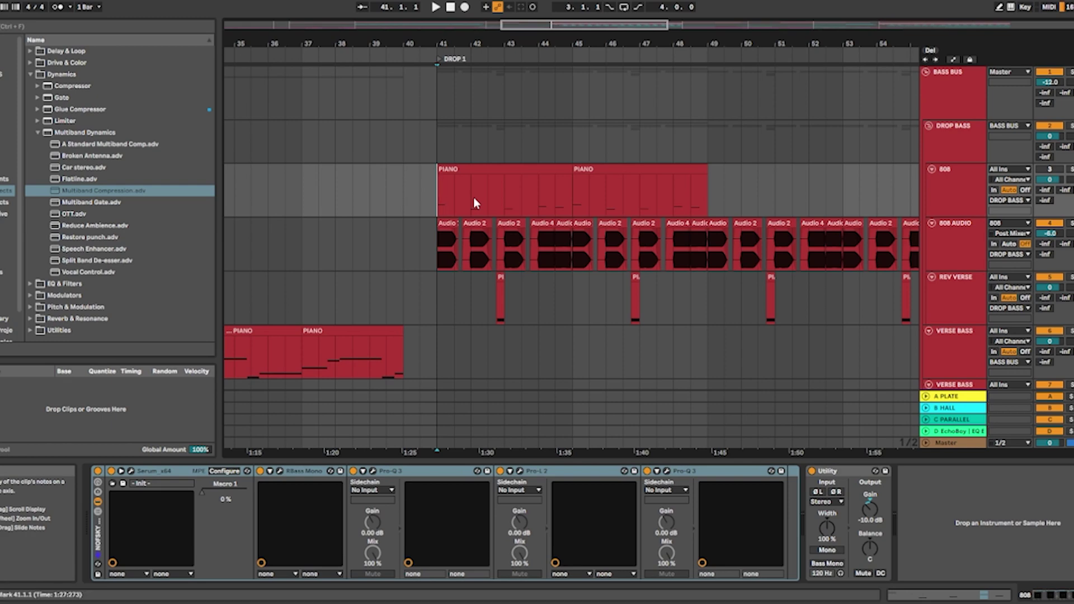
key(ctrl+alt+p)
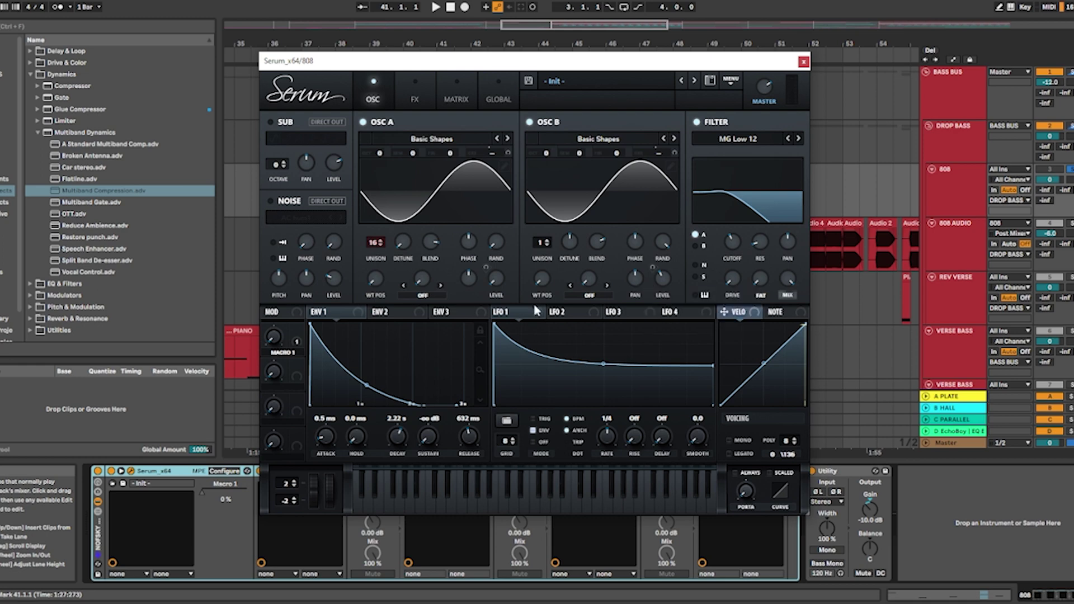
click(410, 88)
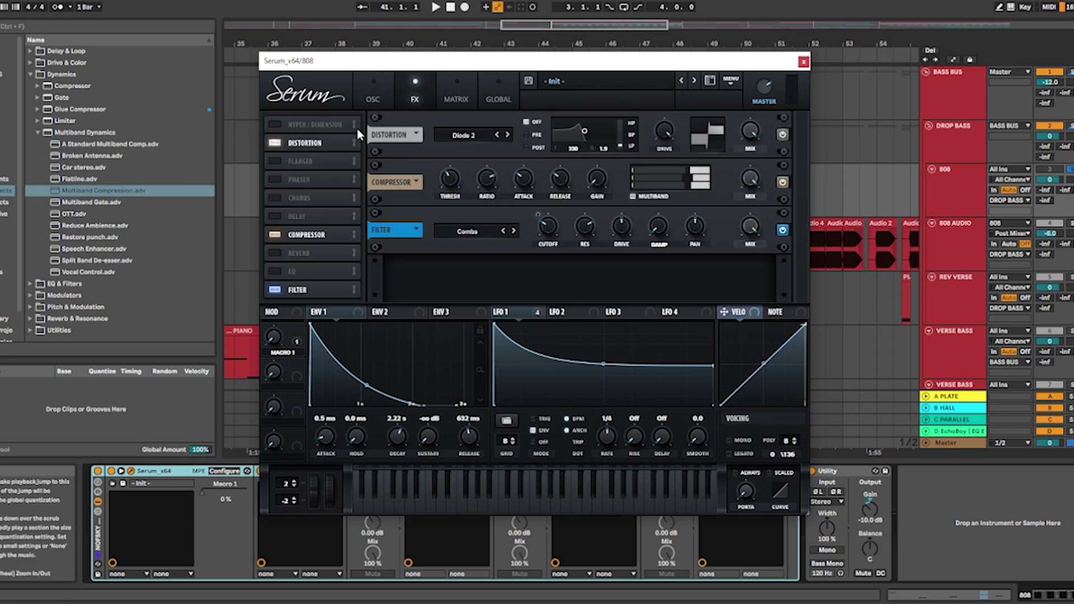
Step: Inspect the amounts of the LFO 1 and Macro 1 routings in Serum's modulation matrix
click(455, 94)
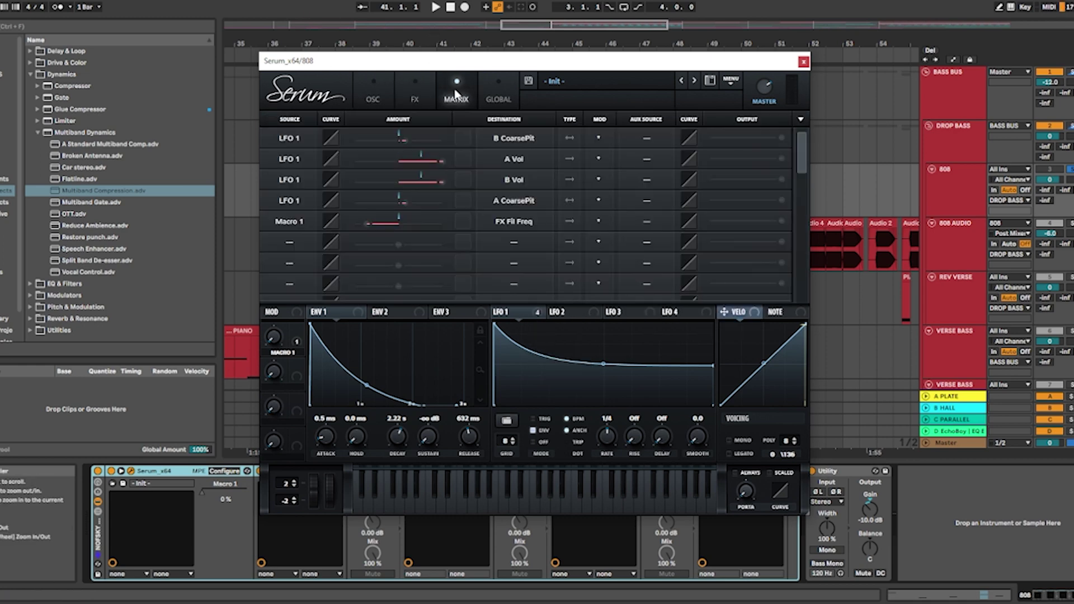
double_click(404, 140)
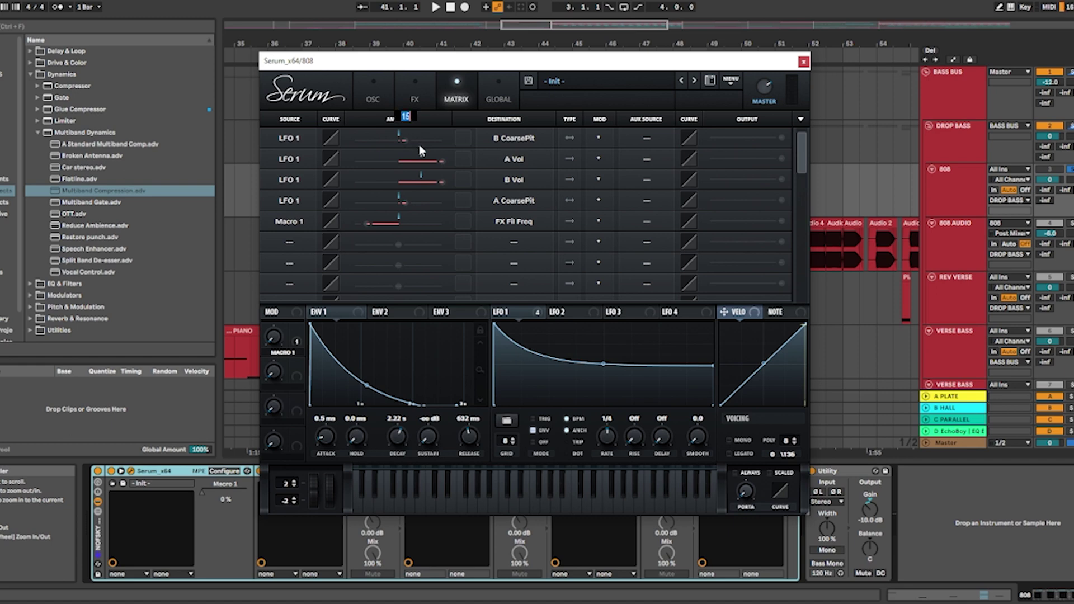
double_click(443, 163)
double_click(442, 181)
double_click(409, 206)
double_click(374, 221)
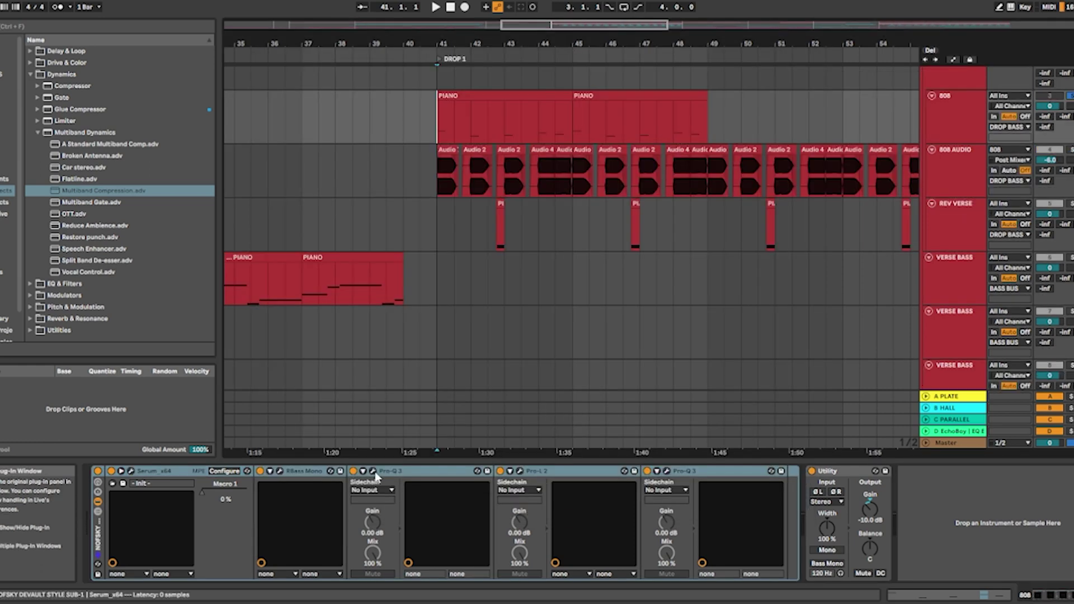
Step: Open the first Pro-Q 3 on the 808 track, inspect its low and high boost bands, and close it
click(373, 471)
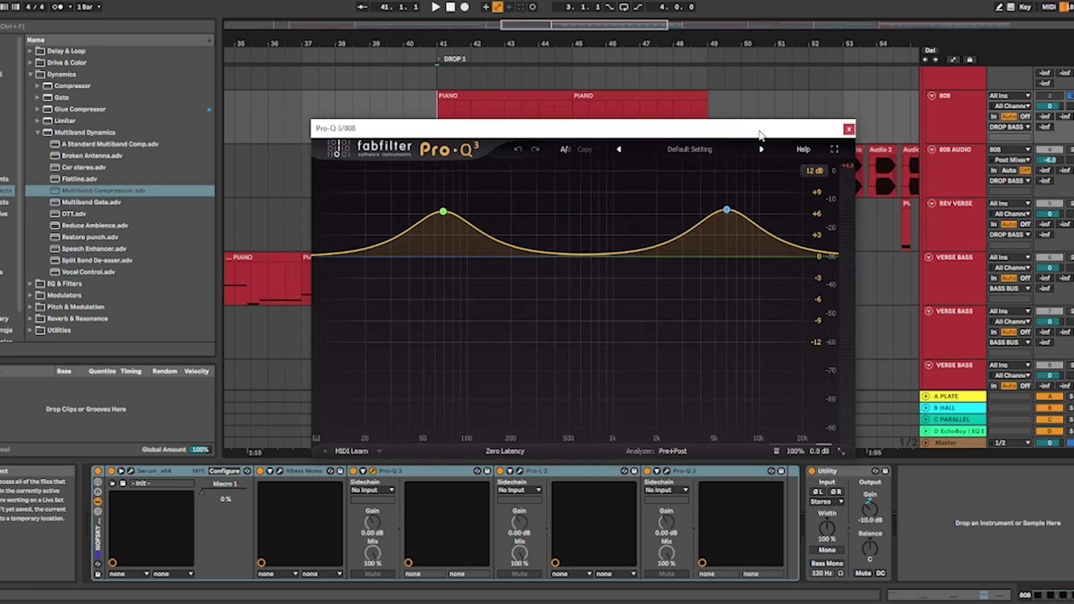
drag(760, 134, 630, 129)
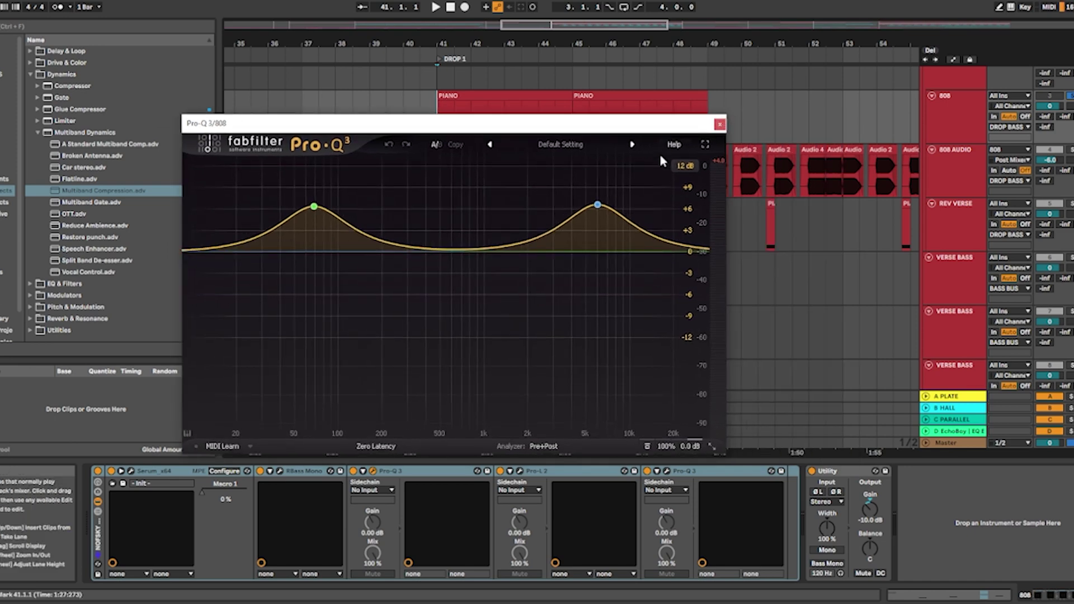
mouse_move(597, 211)
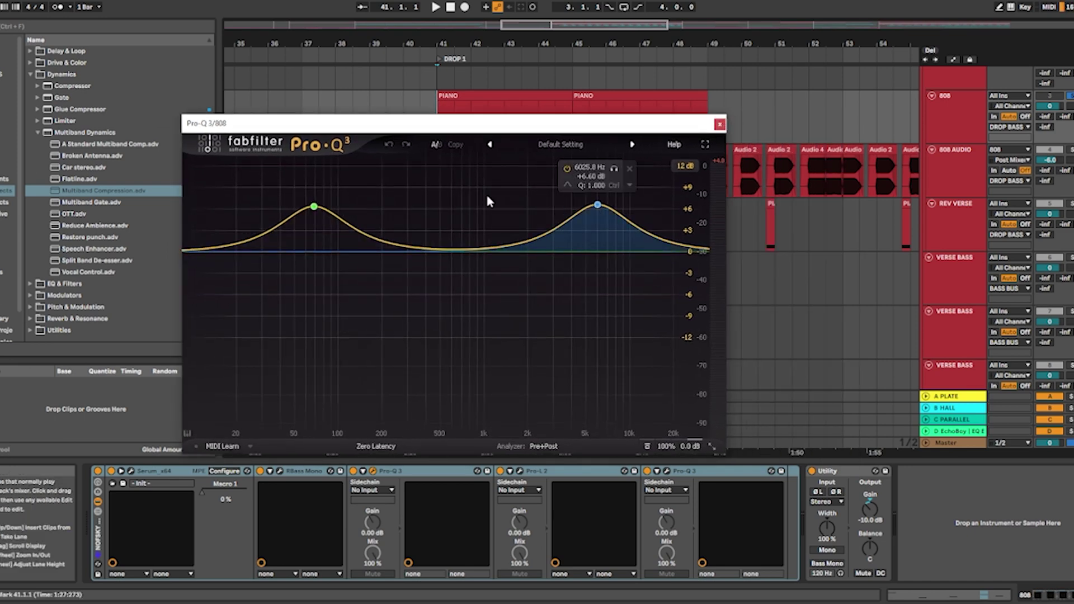
mouse_move(315, 215)
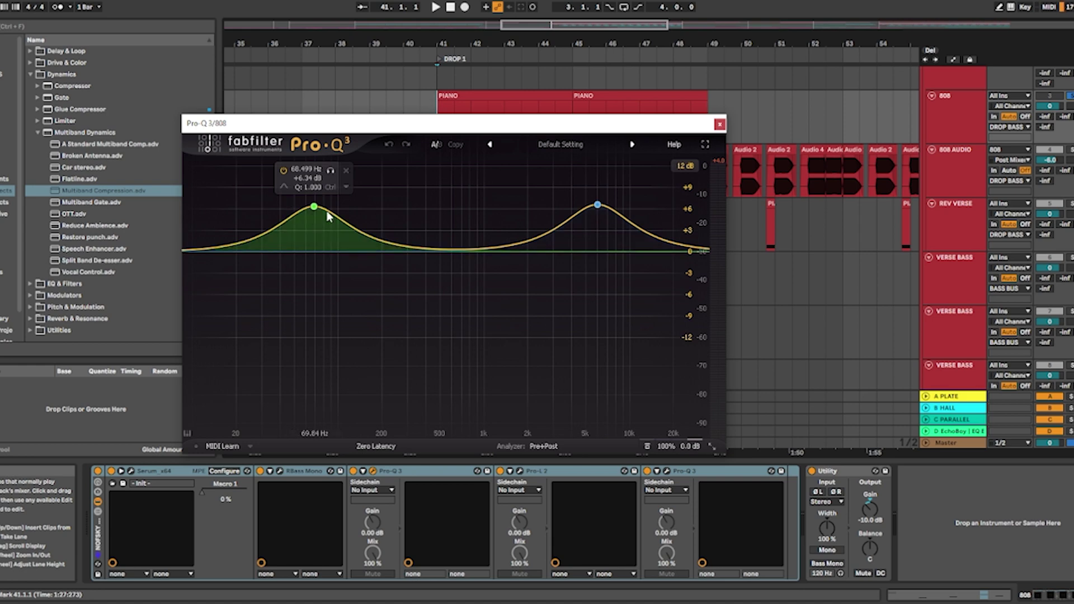
click(719, 124)
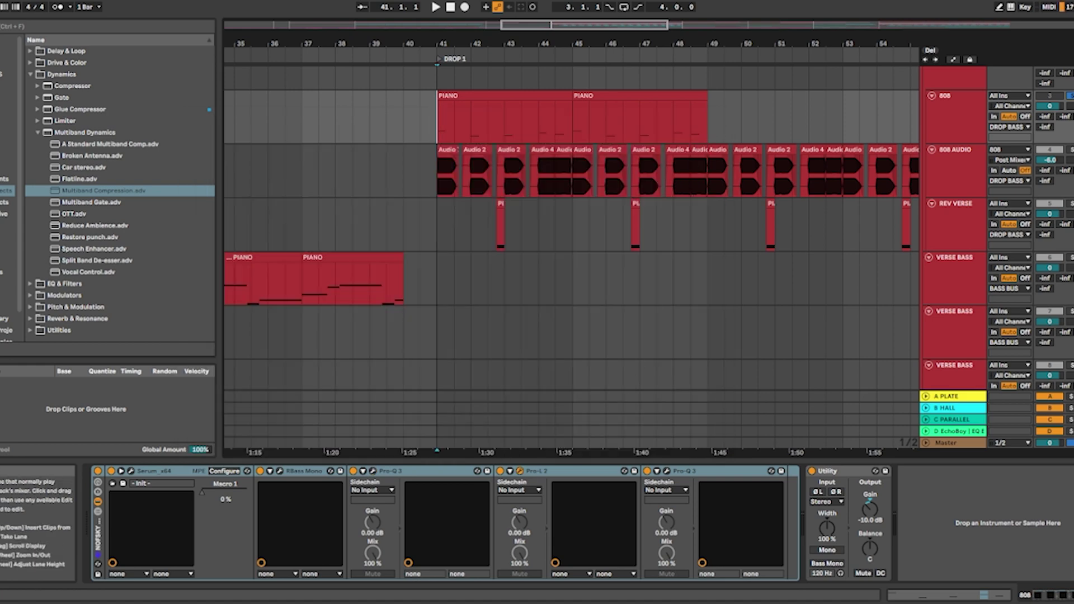
Step: Inspect the Pro-L 2 limiter and the second Pro-Q 3's high cut on the 808 track, closing each plug-in
click(520, 472)
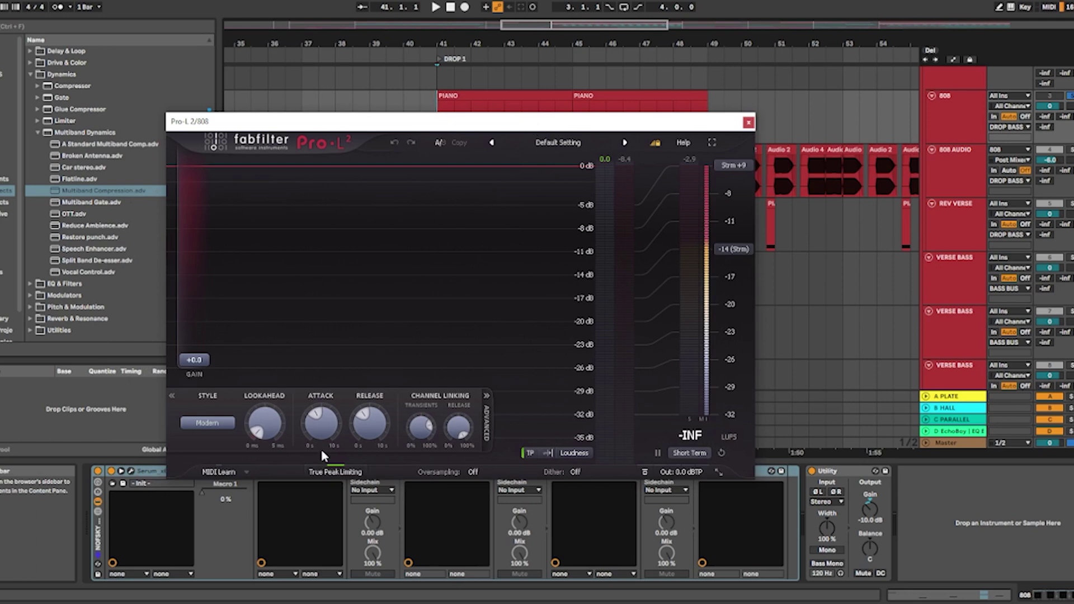
click(748, 122)
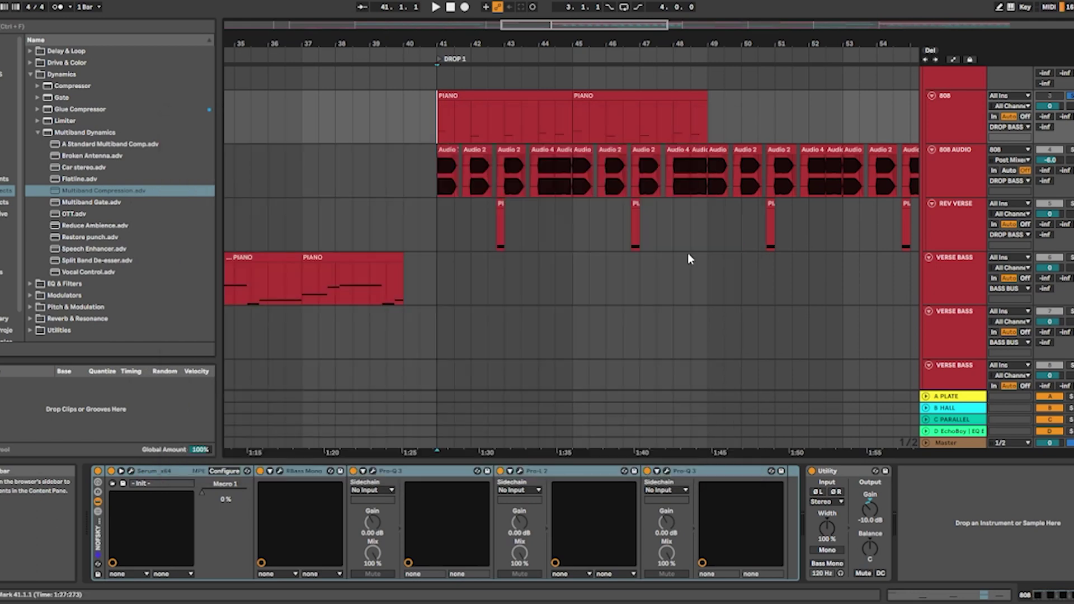
click(667, 471)
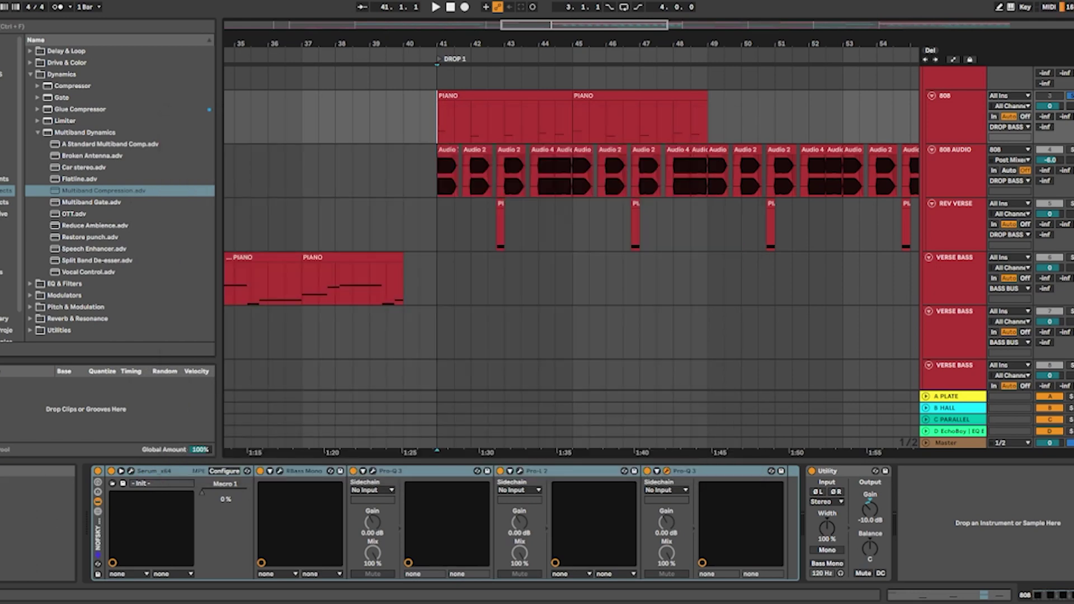
drag(228, 109, 508, 161)
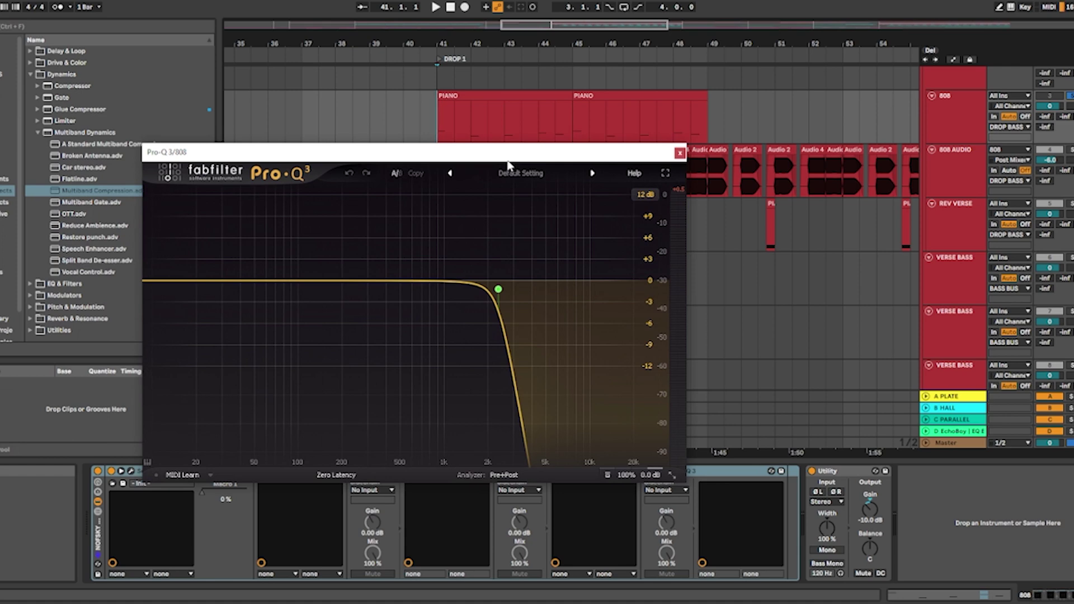
click(679, 152)
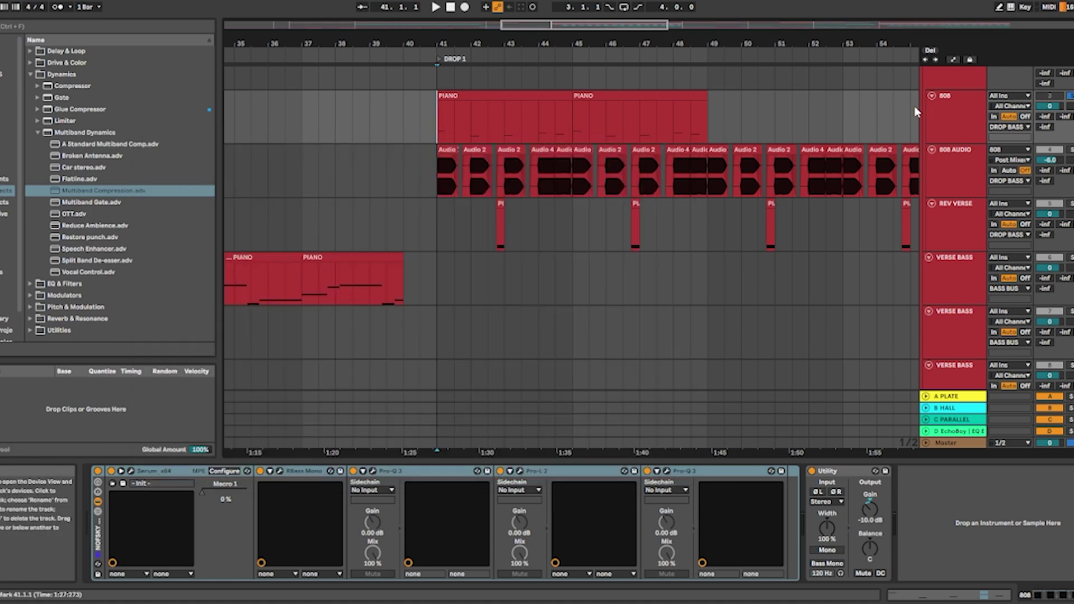
Step: Play the soloed 808 track from the start of DROP 1 and stop playback
key(space)
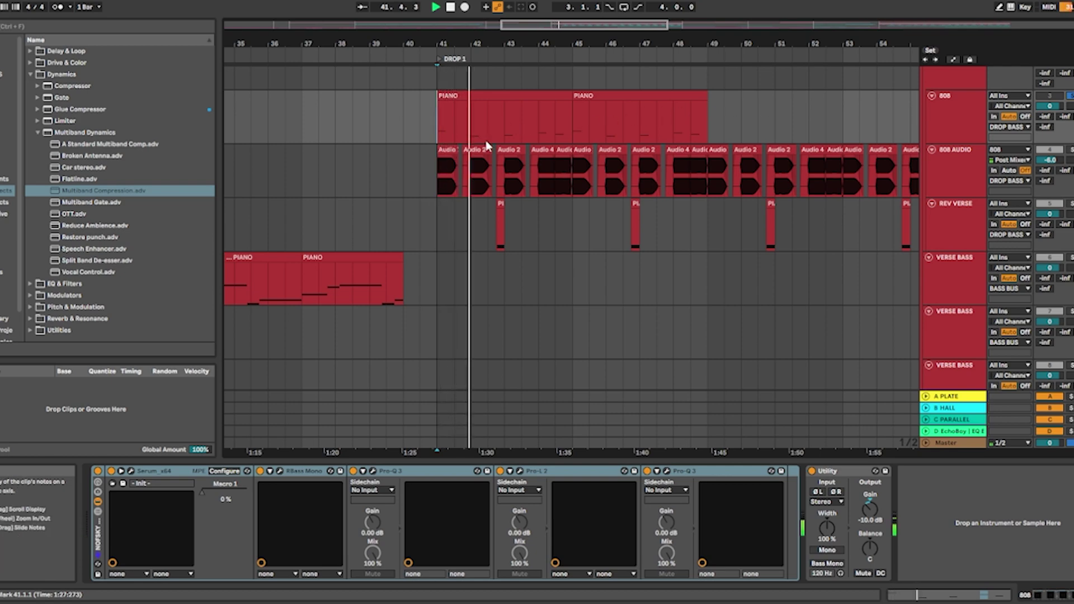
key(space)
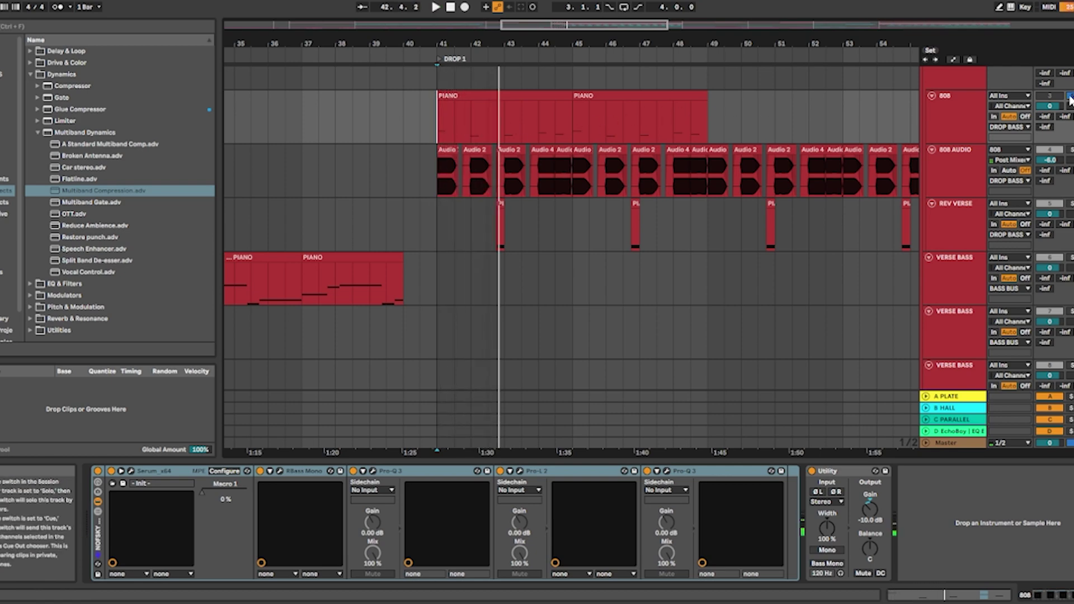
Step: Inspect the Decapitator saturation and the Pro-Q 3 high cut on the 808 AUDIO track
click(960, 161)
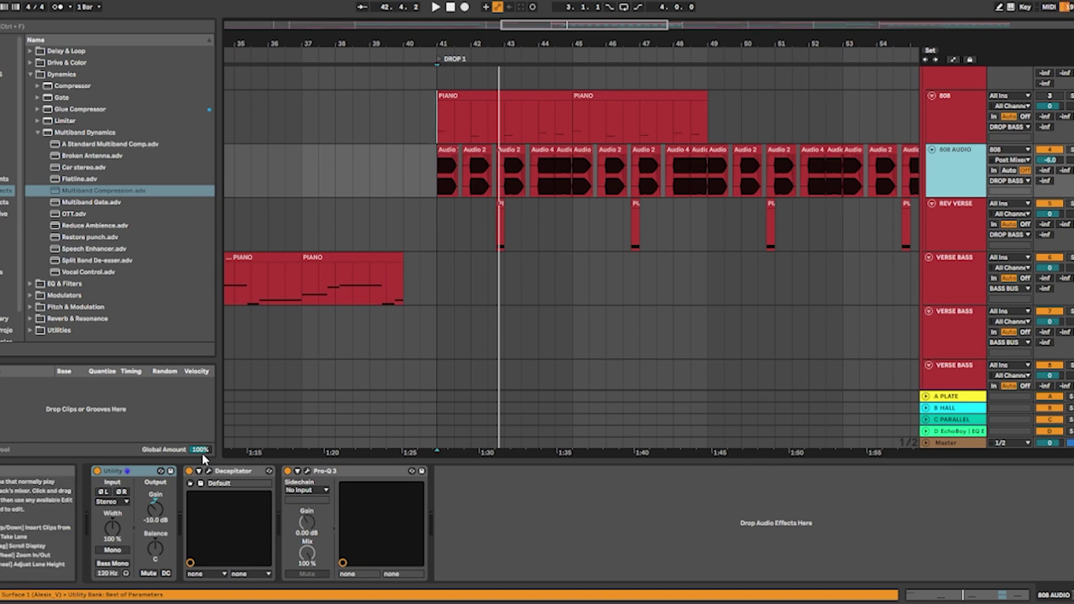
click(209, 470)
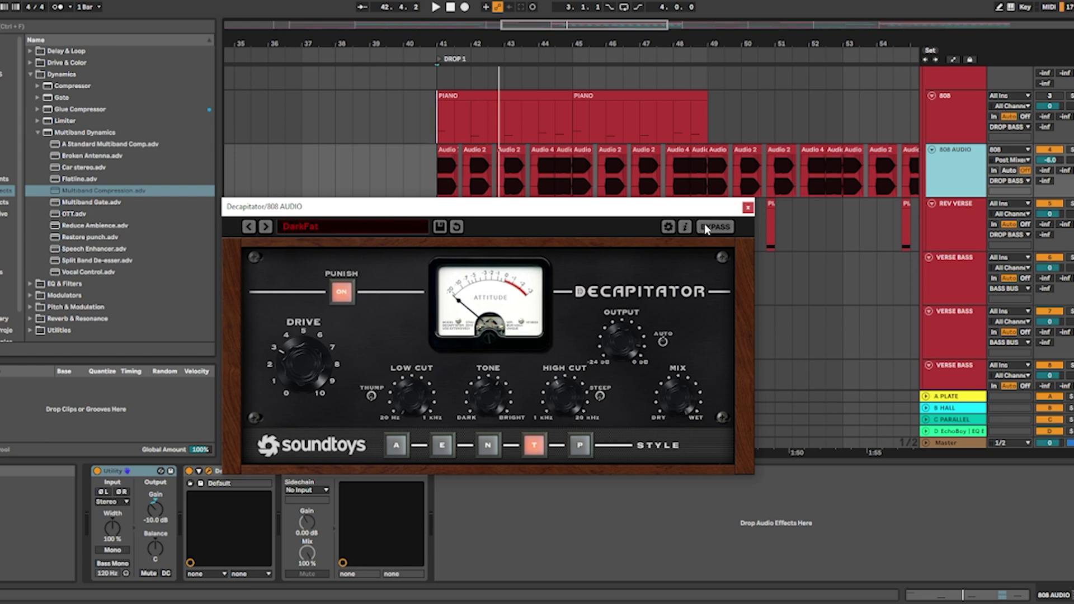
click(747, 208)
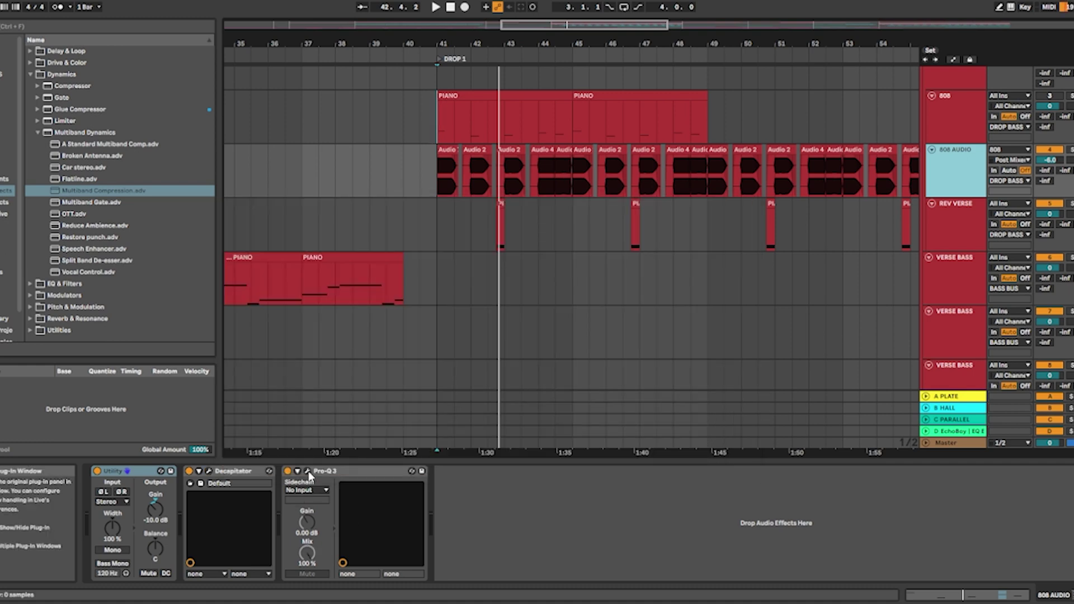
drag(330, 131, 362, 133)
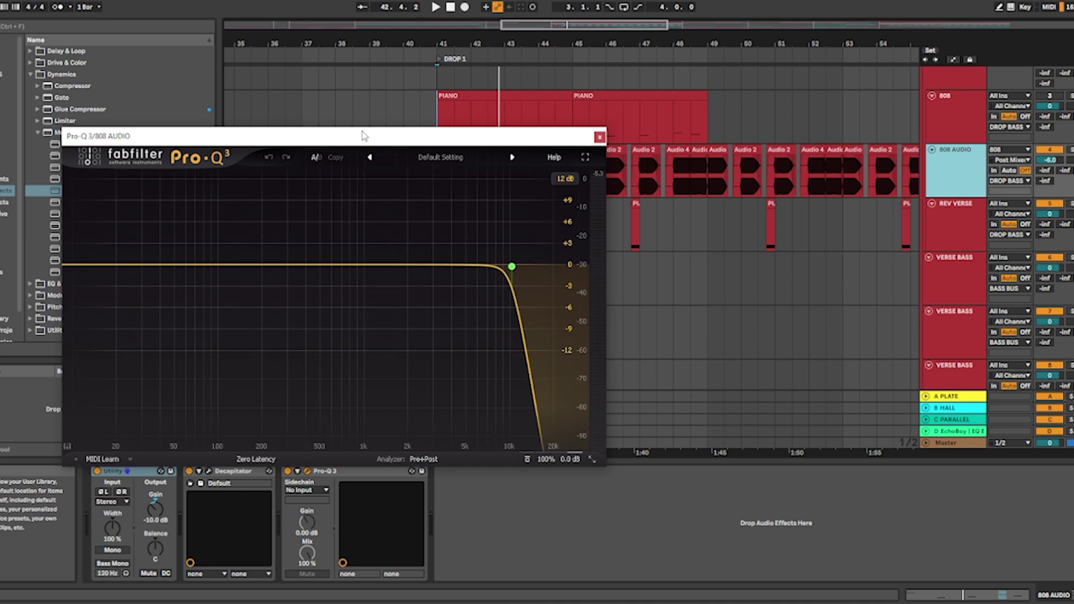
Step: Solo the 808 AUDIO track, listen to it from the start of DROP 1, and stop playback
click(1071, 151)
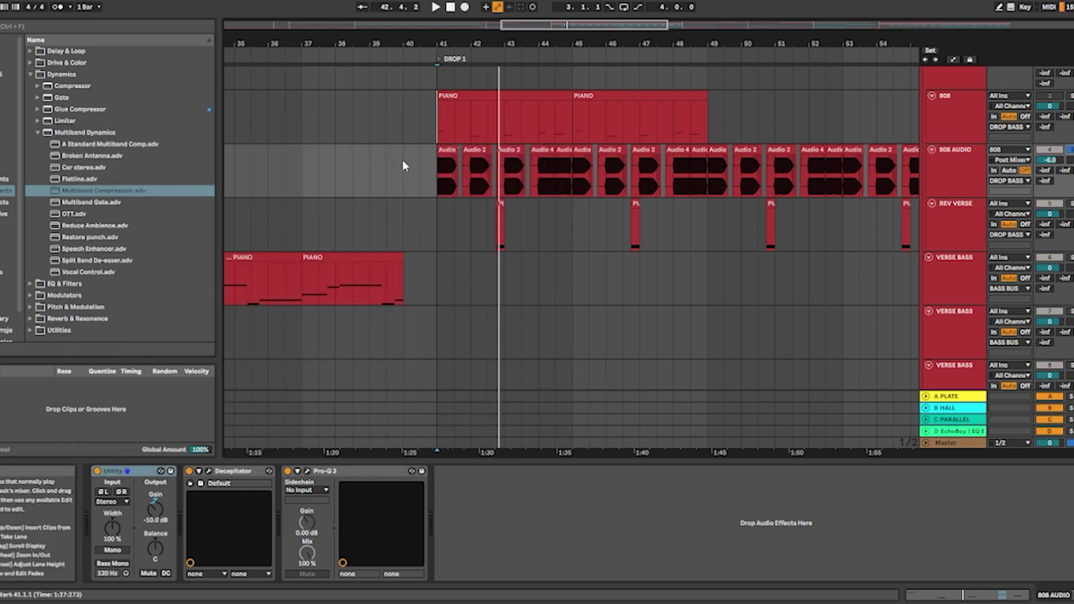
key(space)
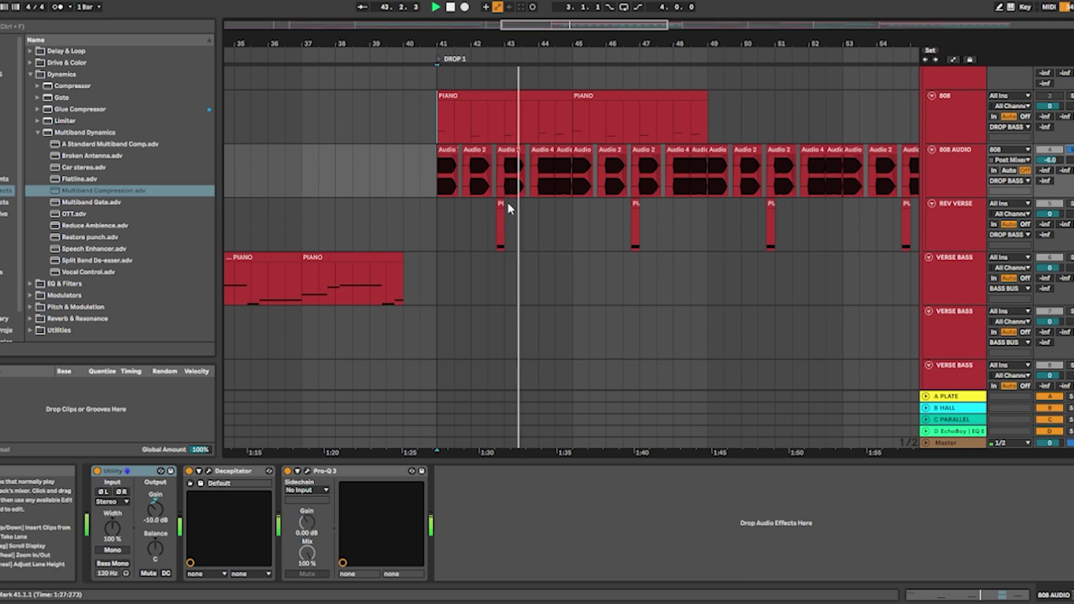
key(space)
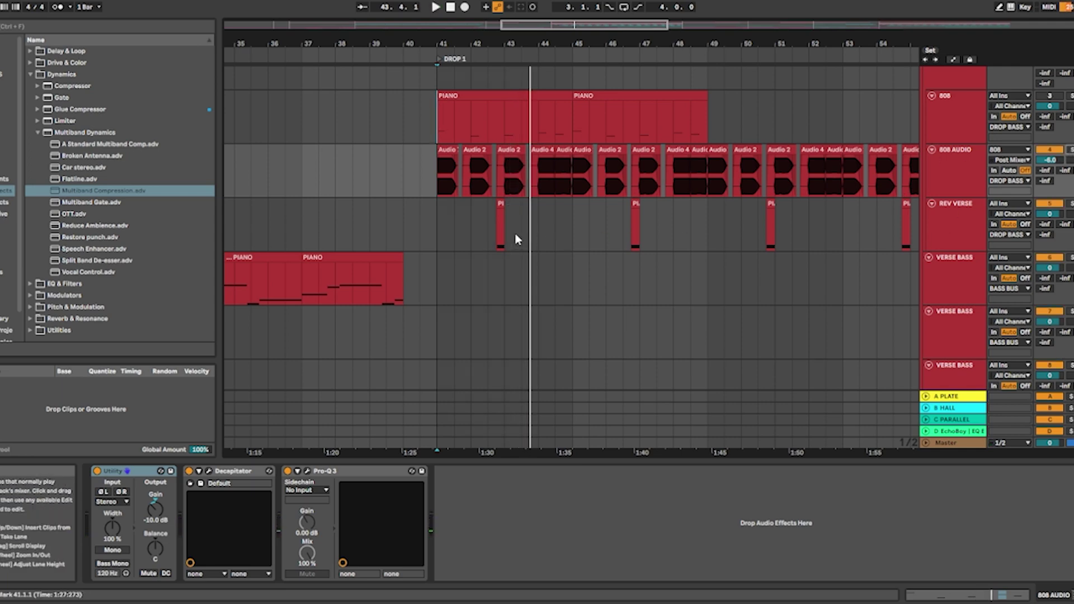
Step: Inspect the Serum bass fill preset on the REV VERSE track at its first clip in DROP 1, then close the synth
scroll(500, 230, up, 5)
click(492, 230)
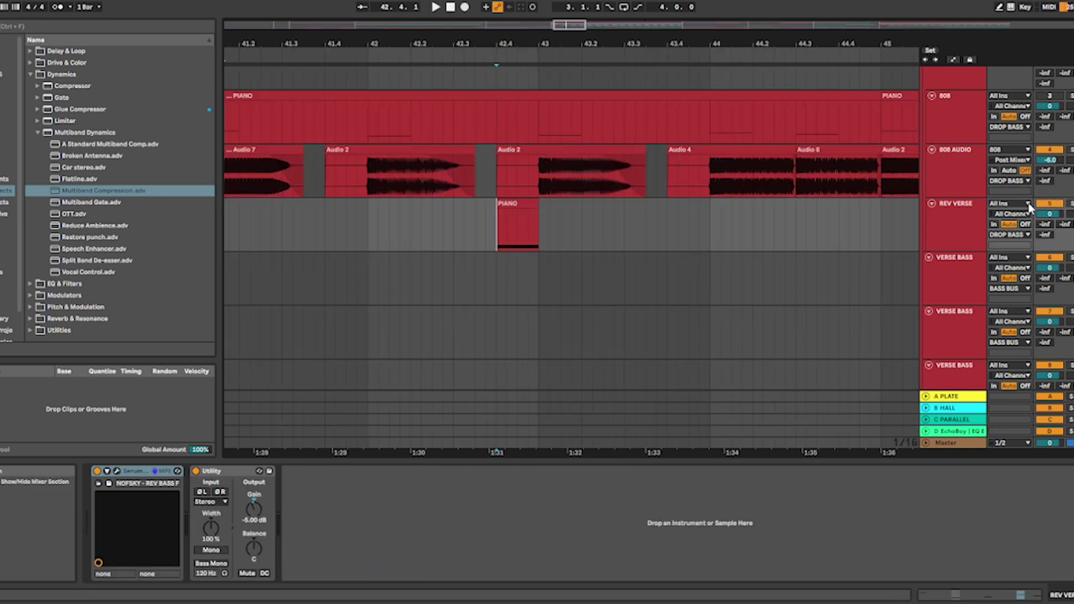
click(953, 224)
click(115, 470)
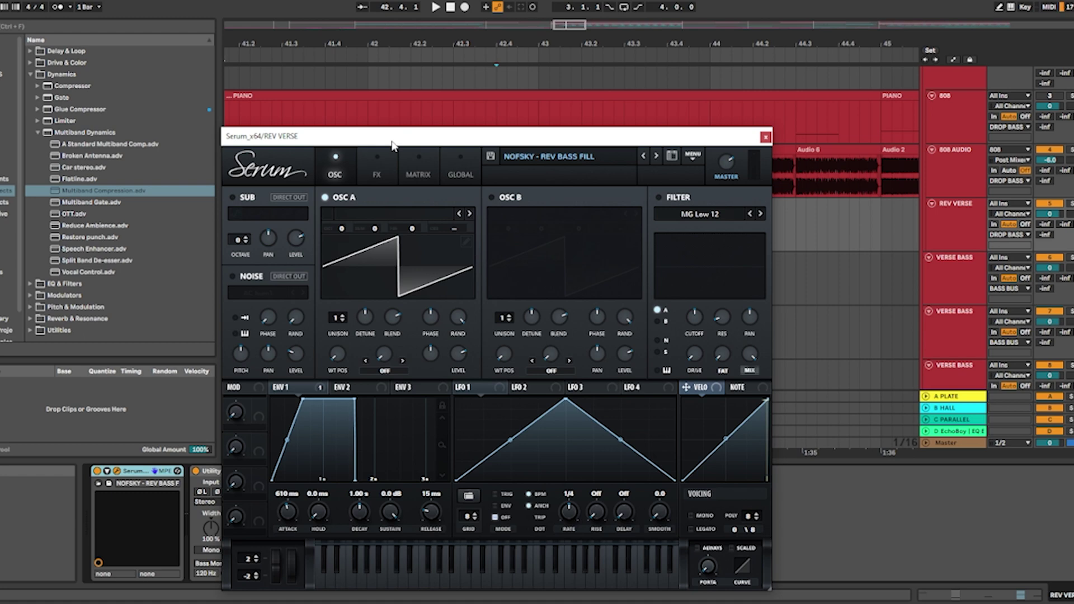
key(ctrl+alt+p)
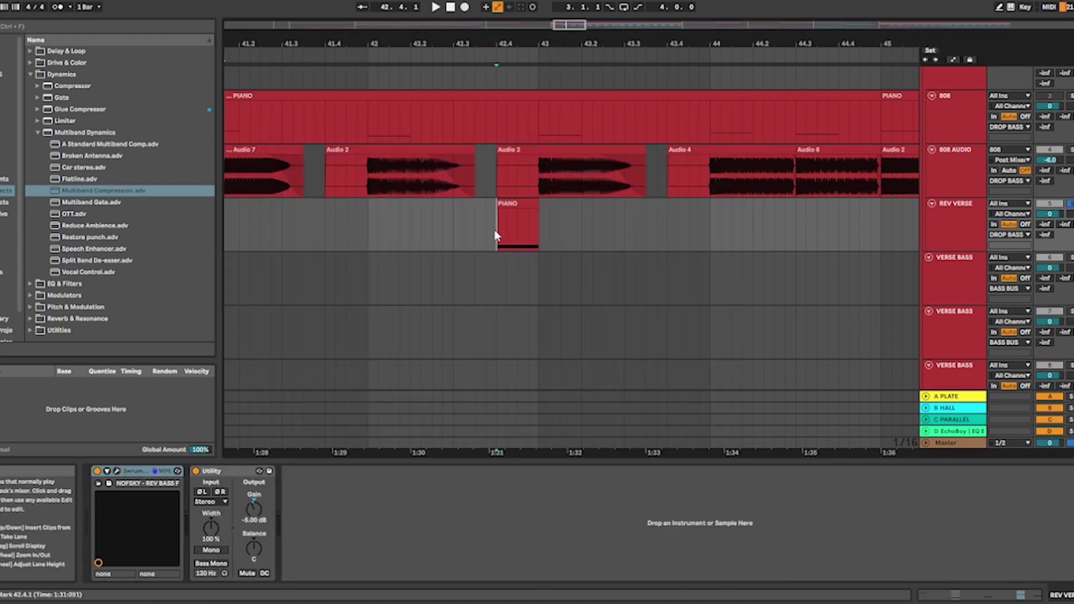
Step: Play the soloed REV VERSE fill from bar 42.4, stop playback, and view the surrounding bass tracks
key(space)
key(space)
scroll(697, 219, down, 4)
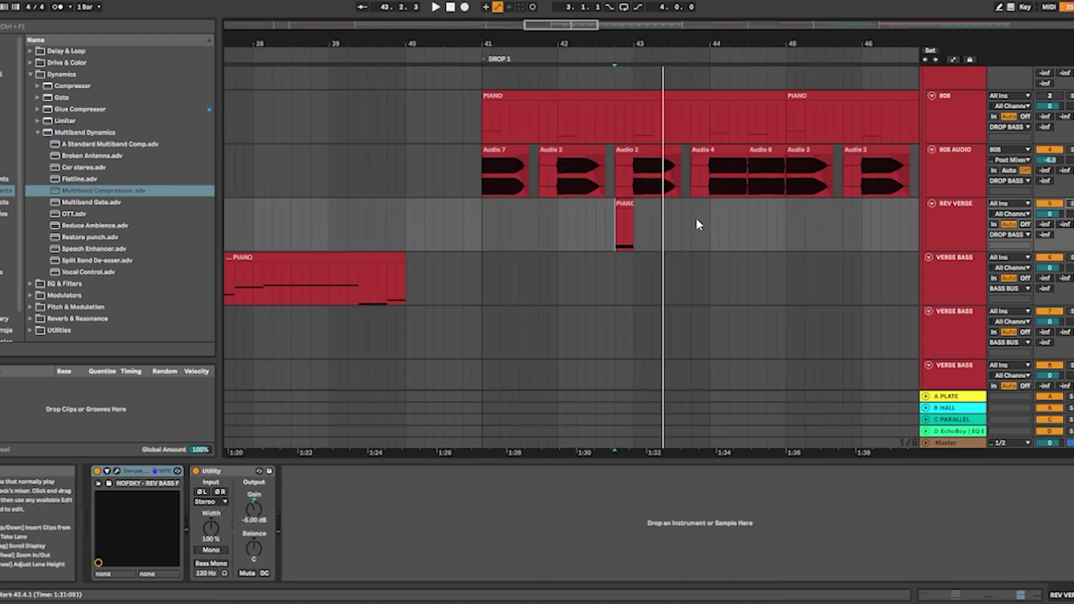
drag(681, 230, 559, 226)
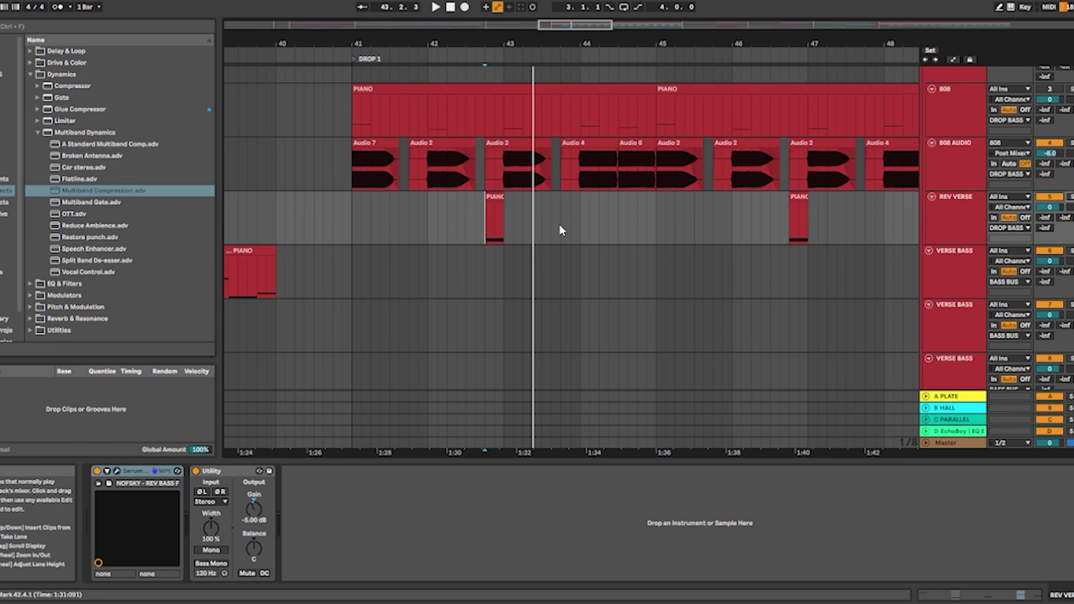
scroll(560, 229, down, 2)
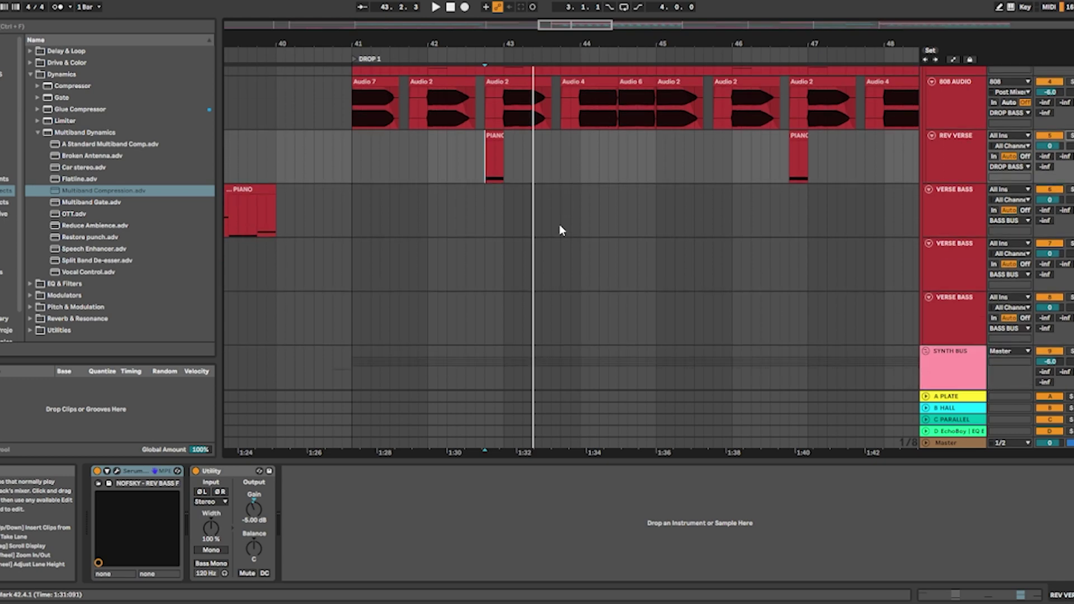
Step: Play the combined bass layers from the start of DROP 1 and stop playback
scroll(559, 226, down, 5)
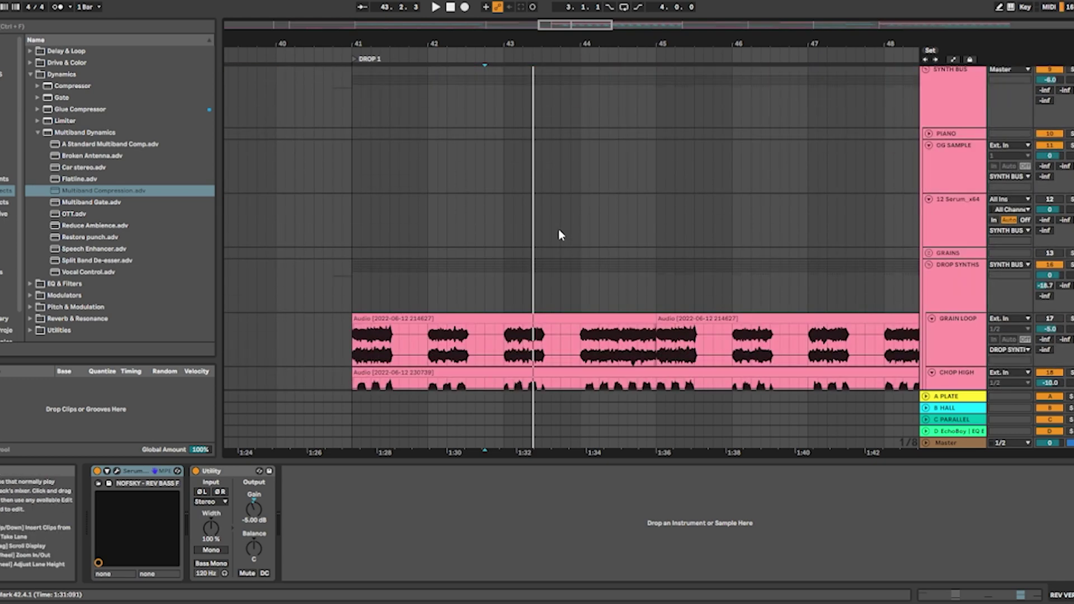
scroll(565, 215, up, 8)
key(minus)
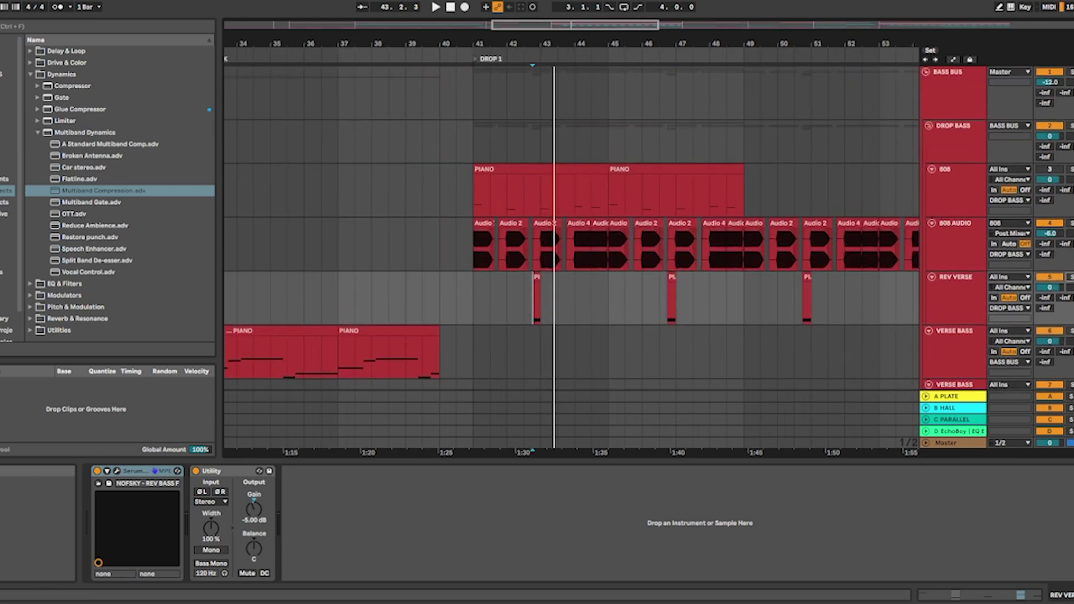
click(468, 255)
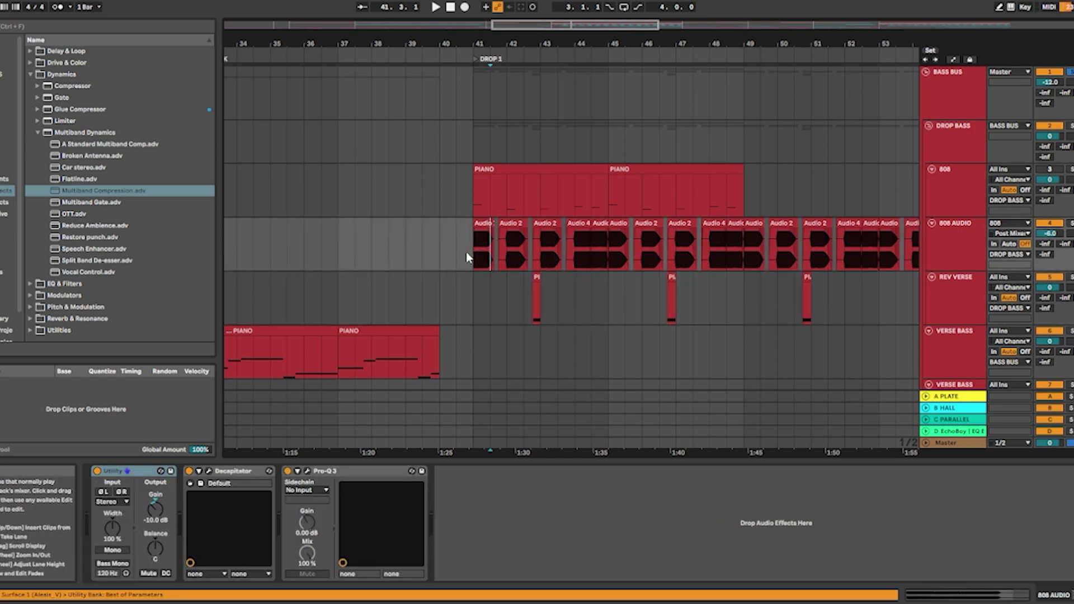
key(space)
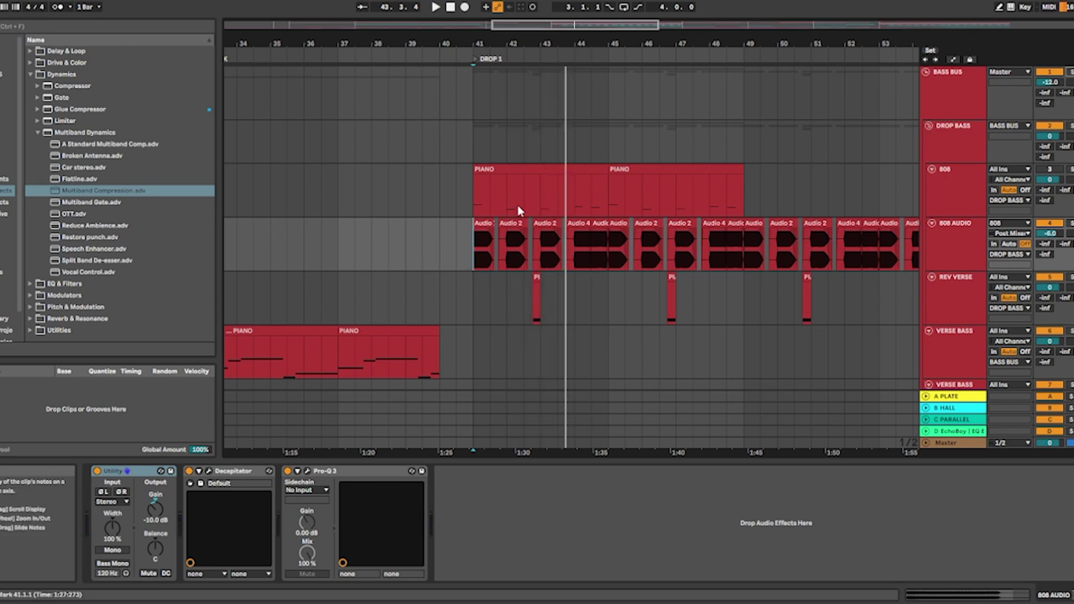
Step: Unfold the GRAINS group, inspect the Quanta granular synth on the 14 Quanta track, and close the synth
scroll(517, 207, down, 10)
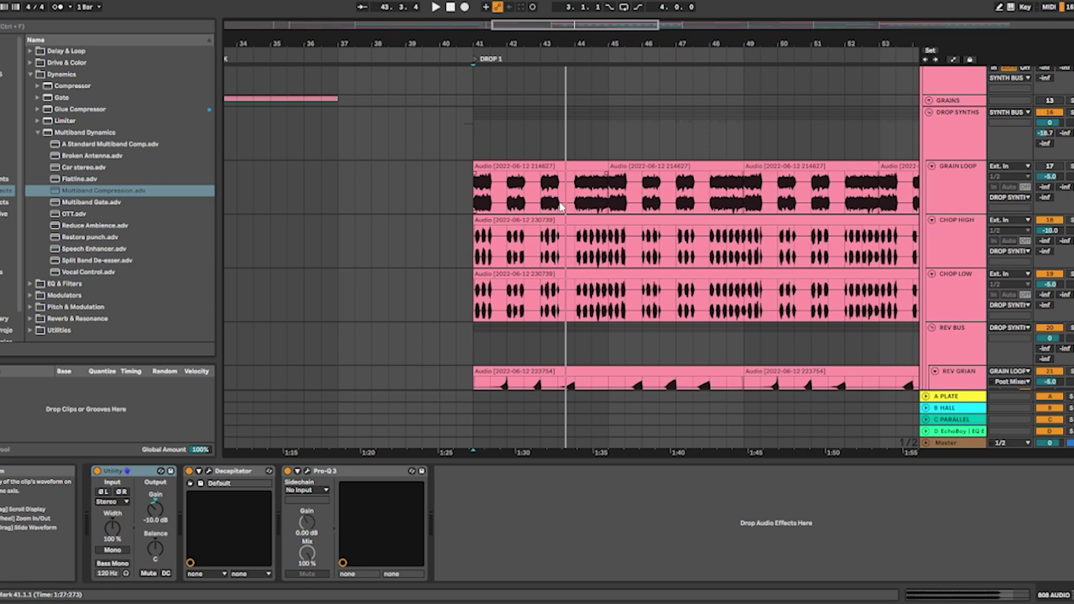
scroll(561, 207, up, 2)
click(934, 150)
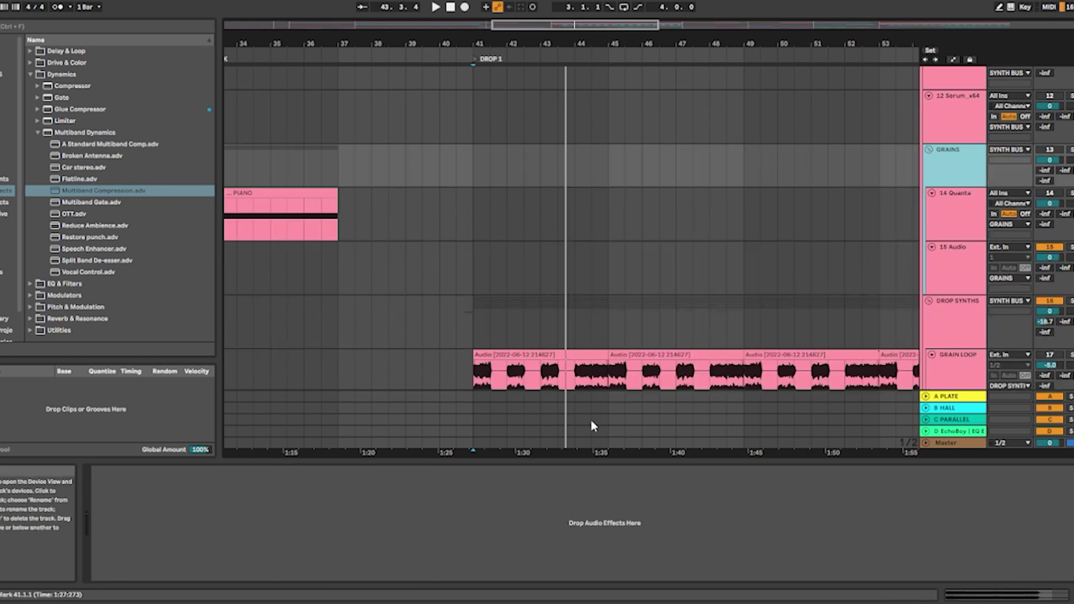
click(945, 208)
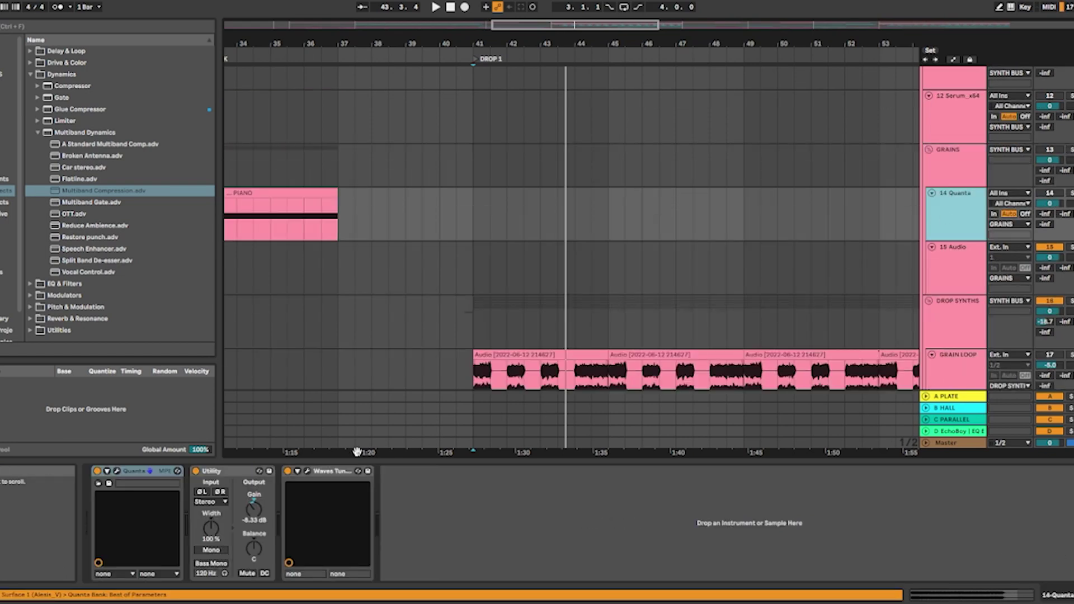
click(118, 471)
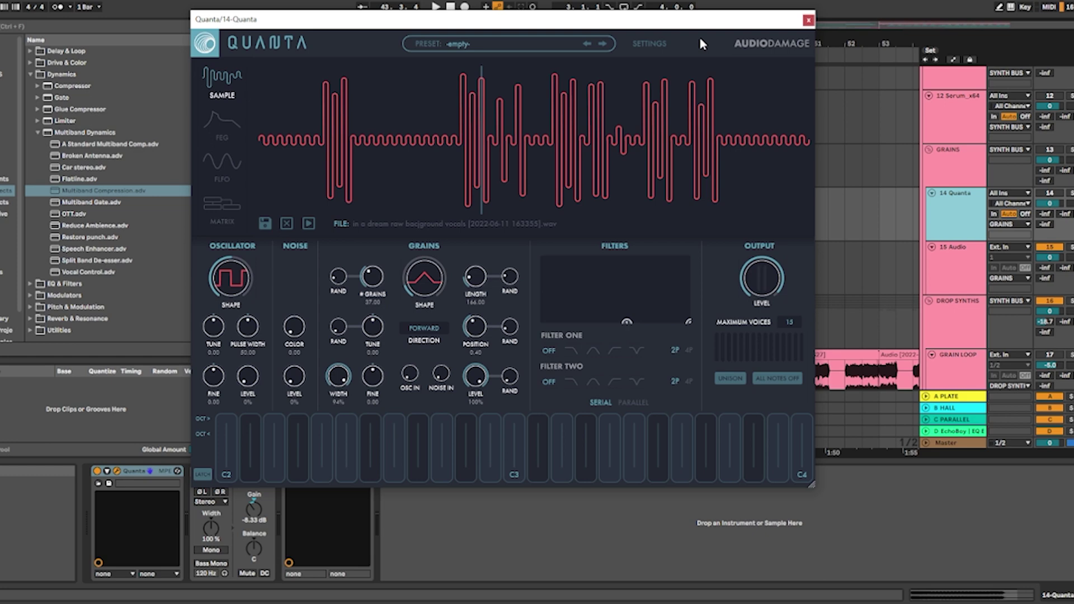
click(807, 20)
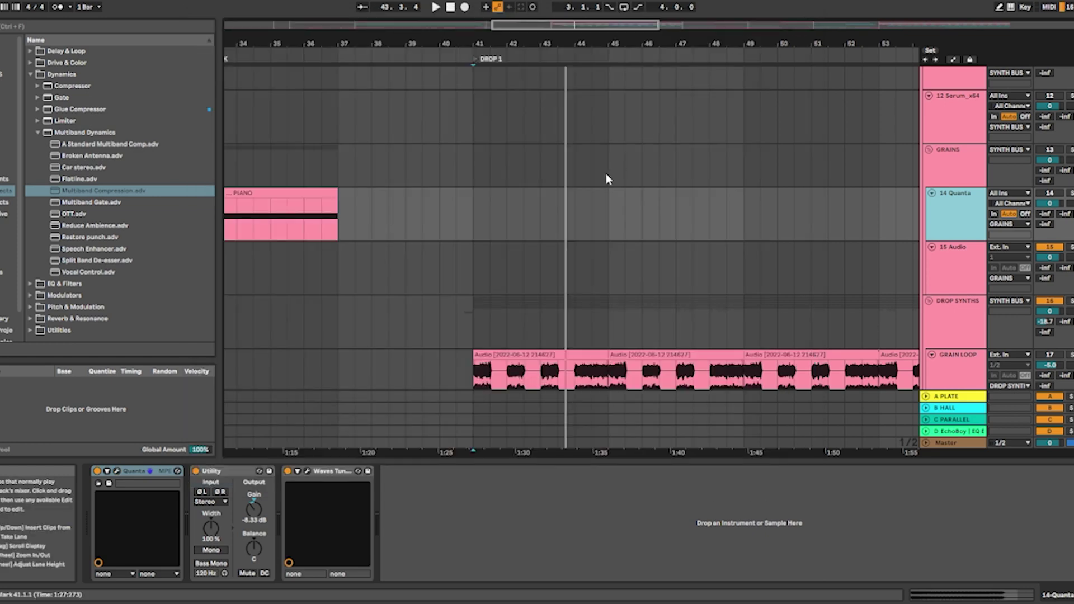
Step: Solo the GRAIN LOOP track, listen to it from the start of DROP 1, and stop playback
scroll(570, 177, down, 3)
scroll(571, 178, left, 2)
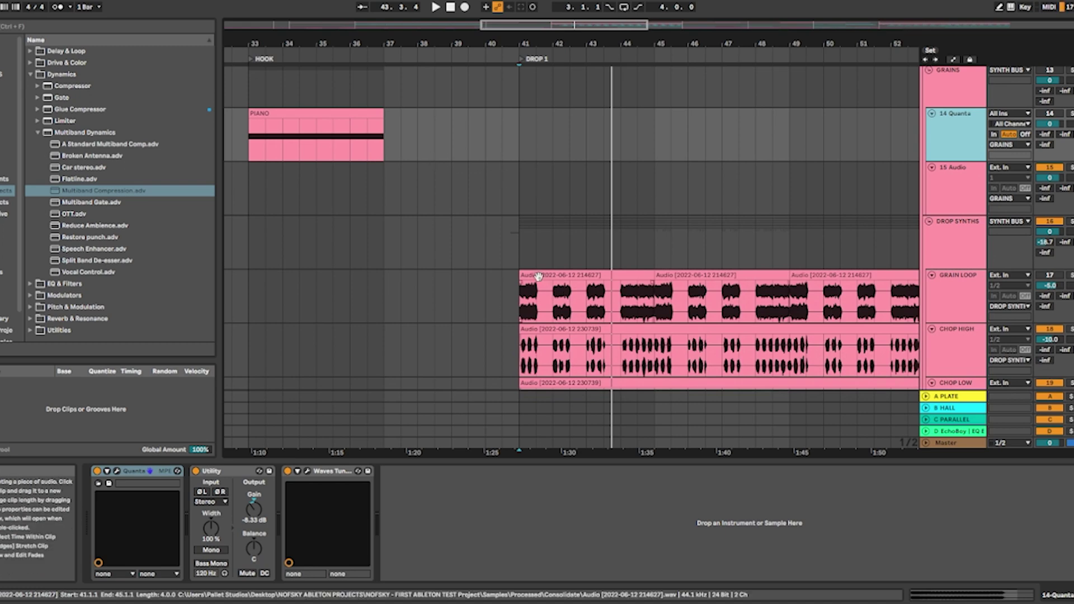
scroll(524, 249, down, 2)
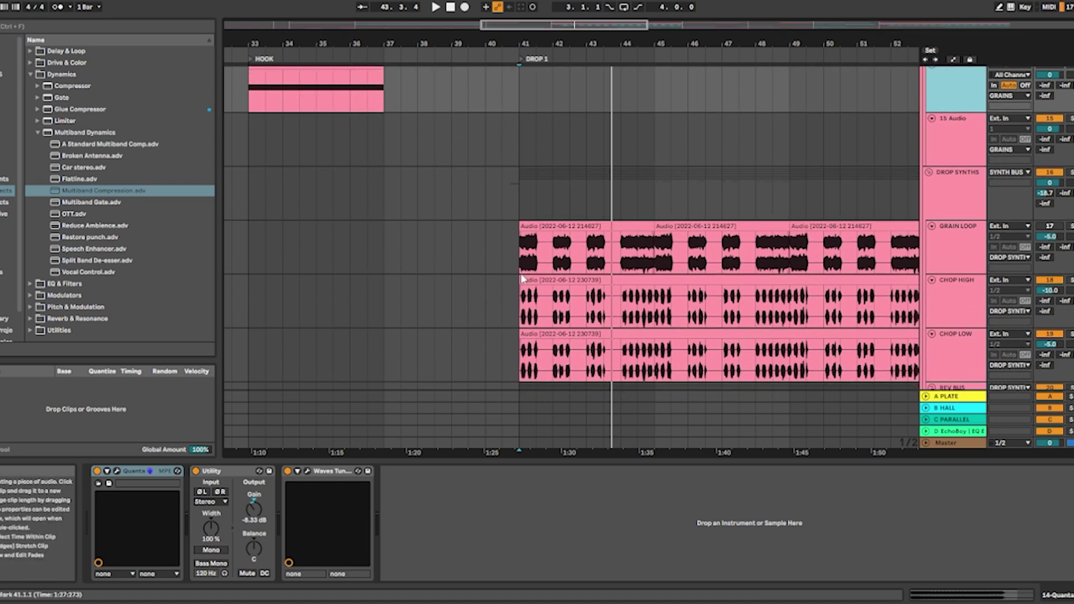
click(1056, 228)
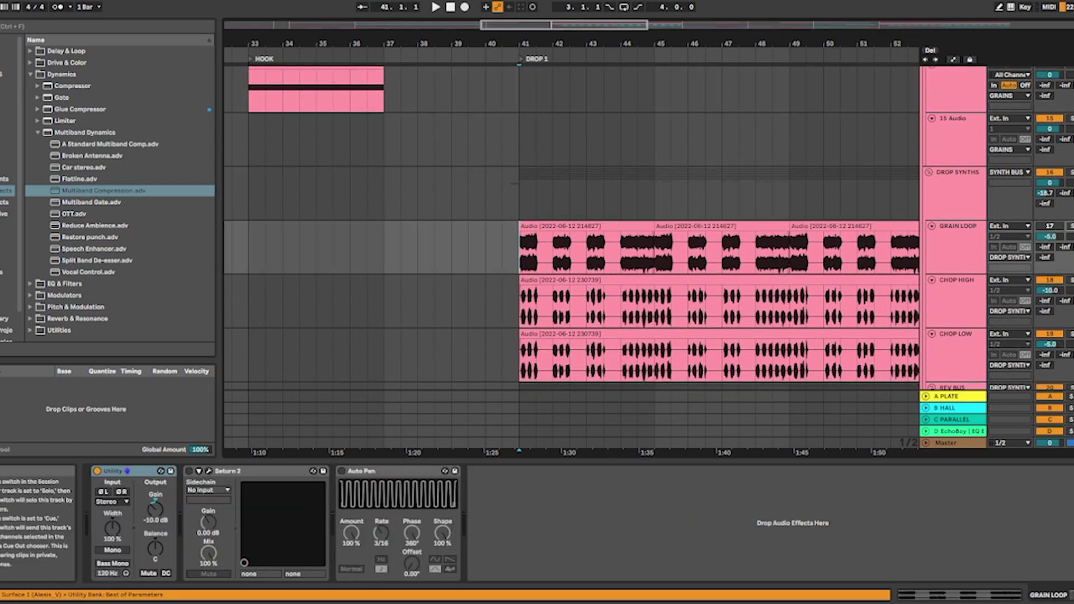
key(space)
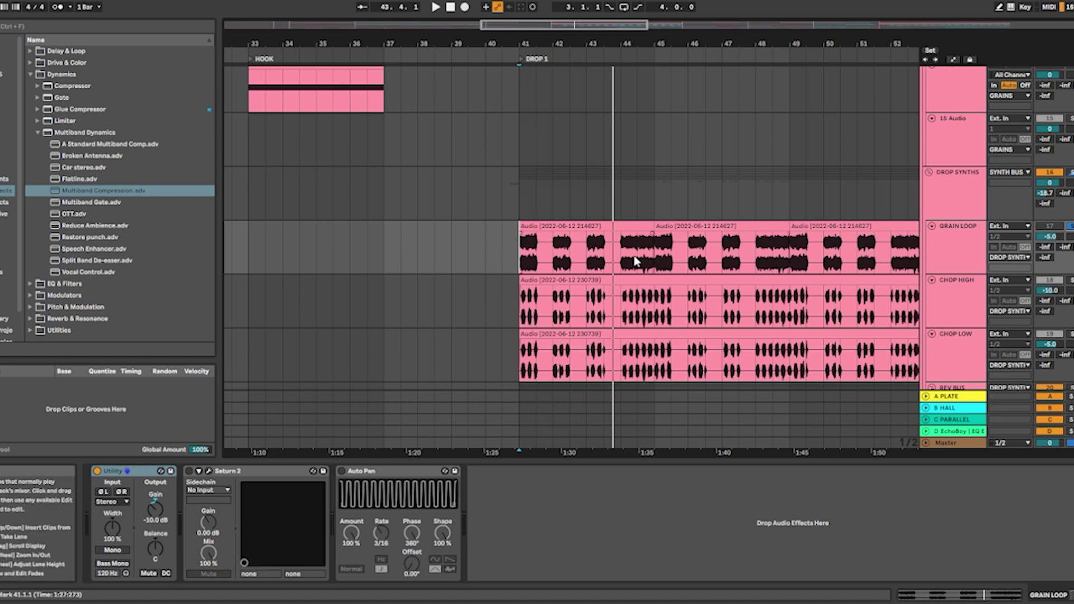
Step: Solo the CHOP HIGH track and play it from the start of DROP 1
scroll(592, 223, right, 3)
scroll(592, 223, down, 1)
scroll(473, 235, down, 1)
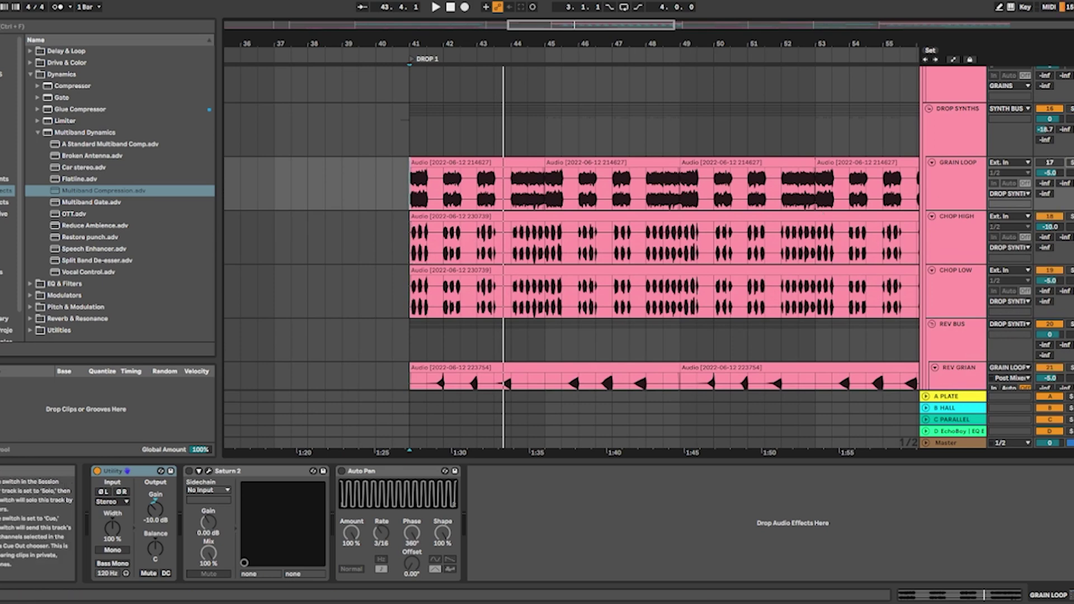
click(413, 252)
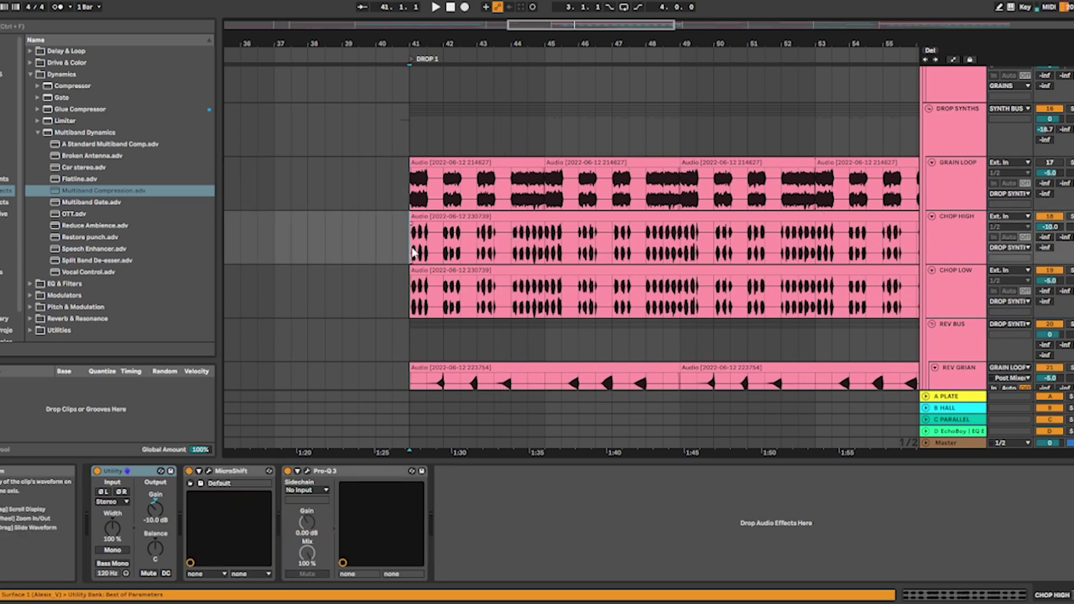
click(577, 209)
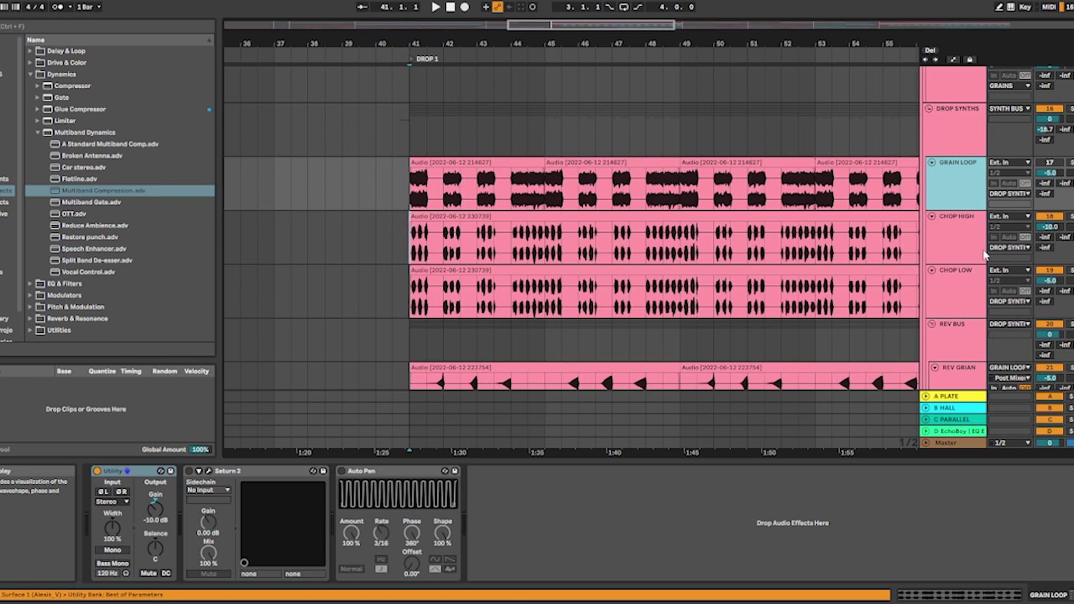
click(361, 255)
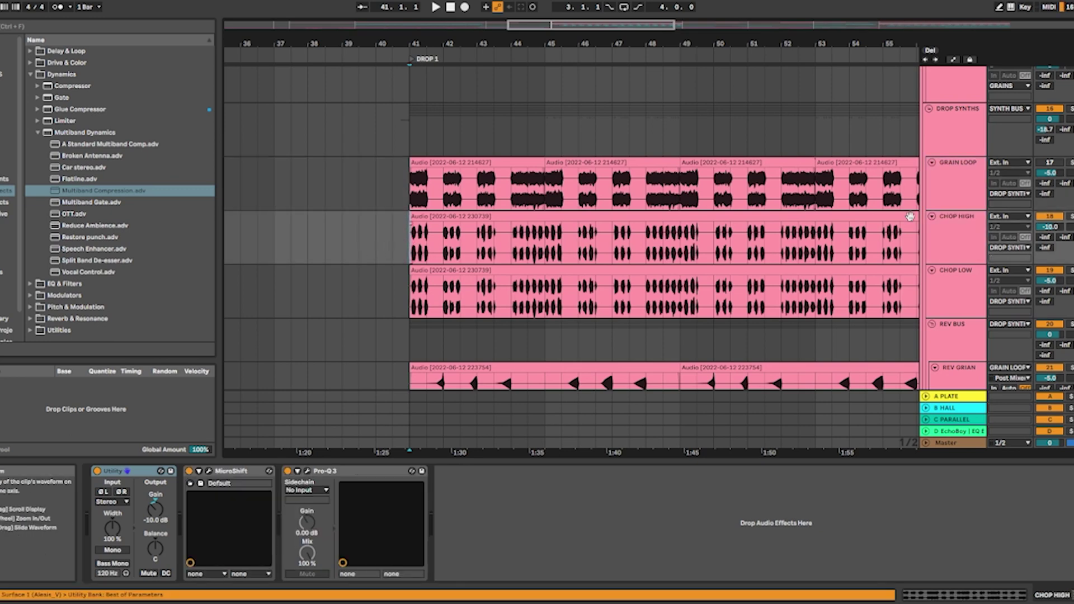
click(1069, 217)
key(space)
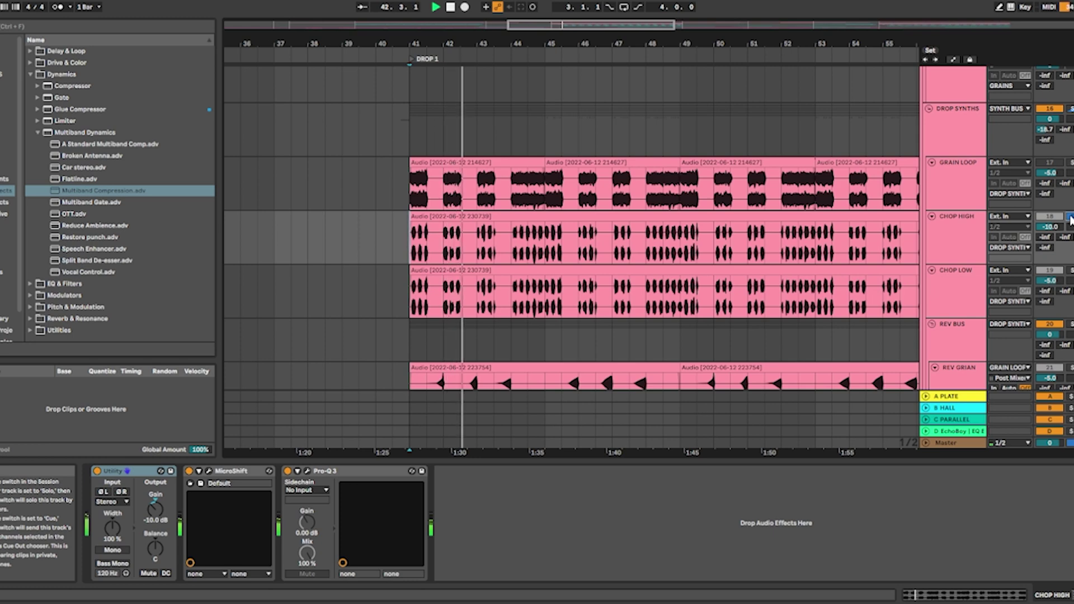
Step: Inspect the Pro-Q 3 cuts and the MicroShift WideReflections preset on the CHOP HIGH track, closing each plug-in
click(307, 471)
drag(11, 151, 503, 174)
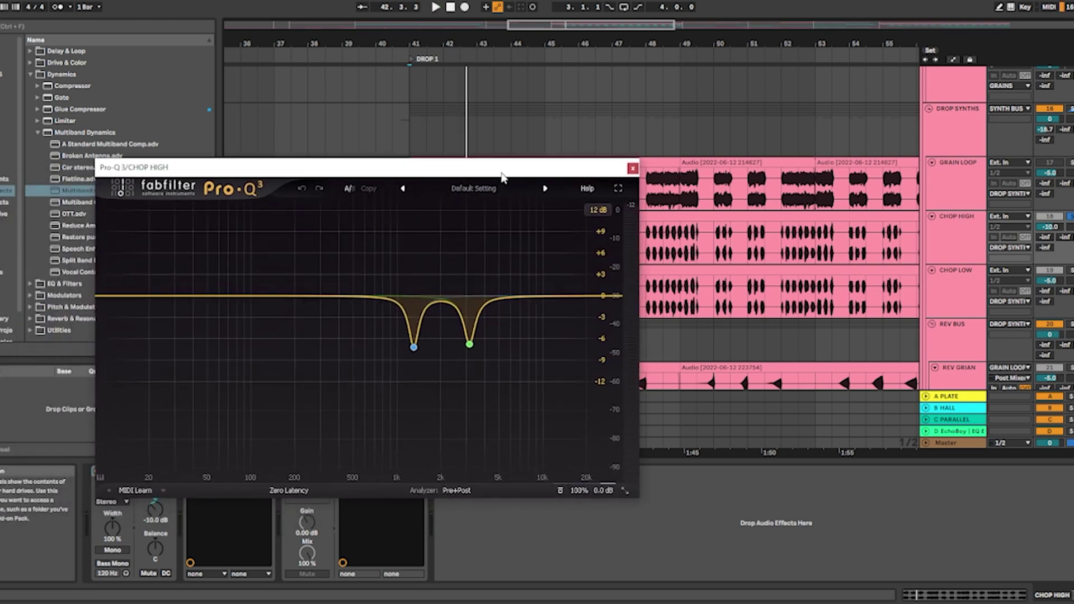
click(633, 168)
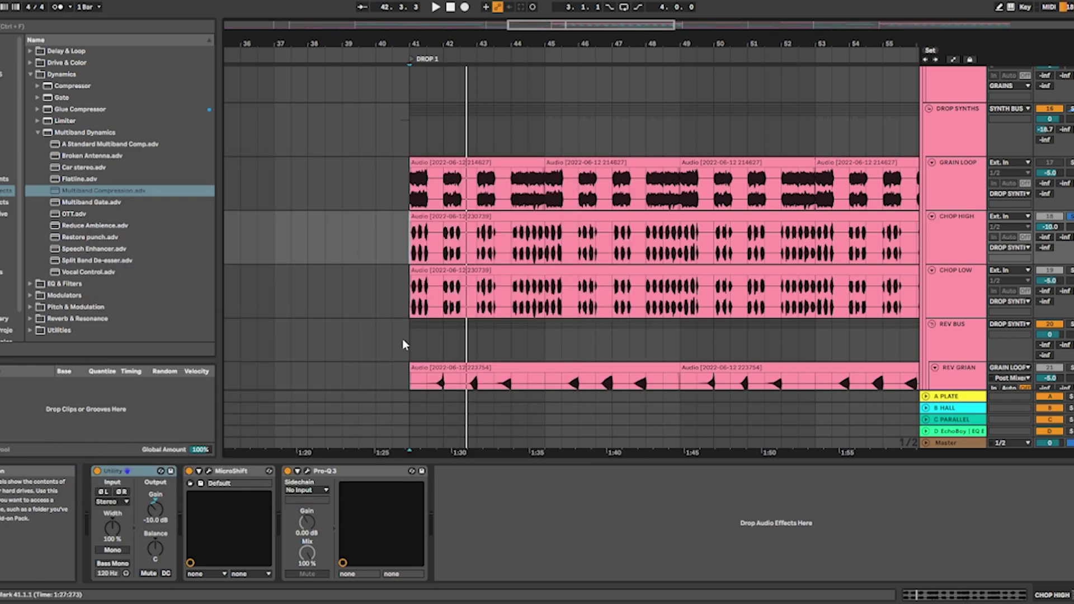
click(209, 470)
drag(11, 189, 480, 196)
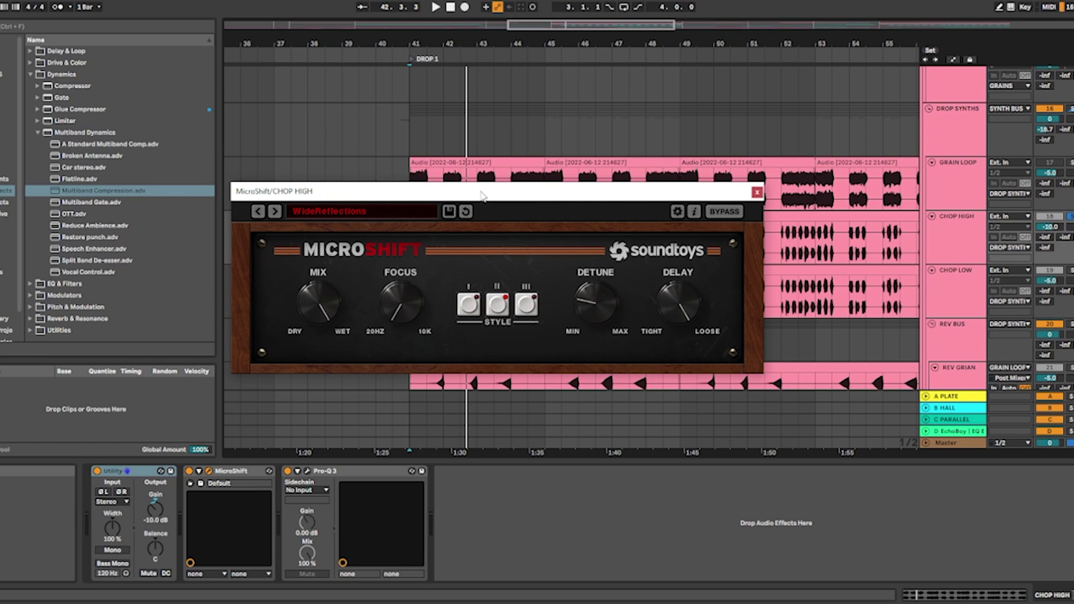
click(756, 192)
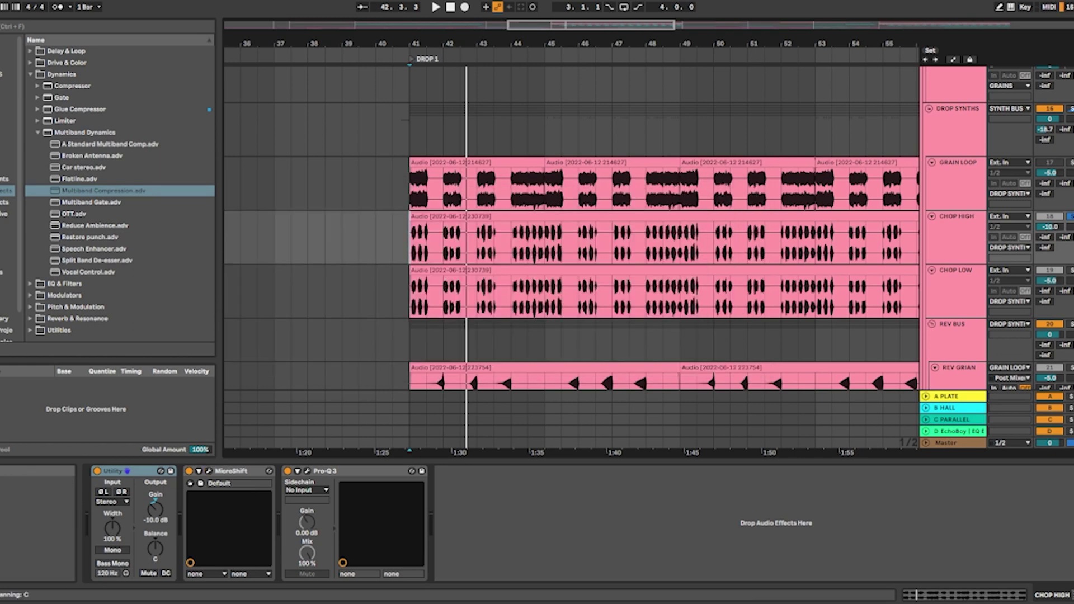
Step: Solo the CHOP LOW track, listen to it from the start of DROP 1, and stop playback
click(415, 303)
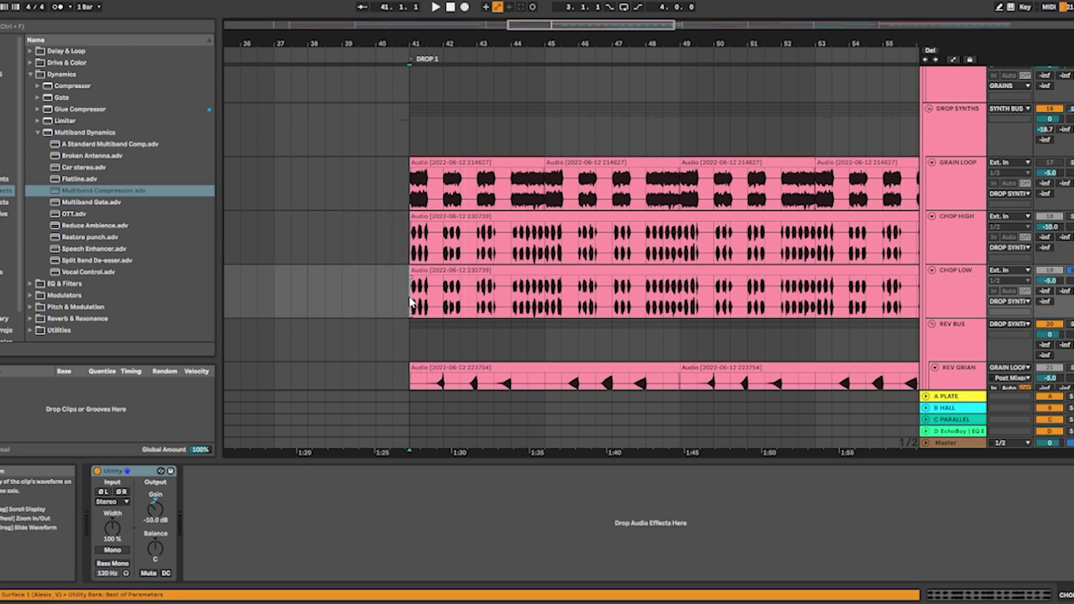
key(space)
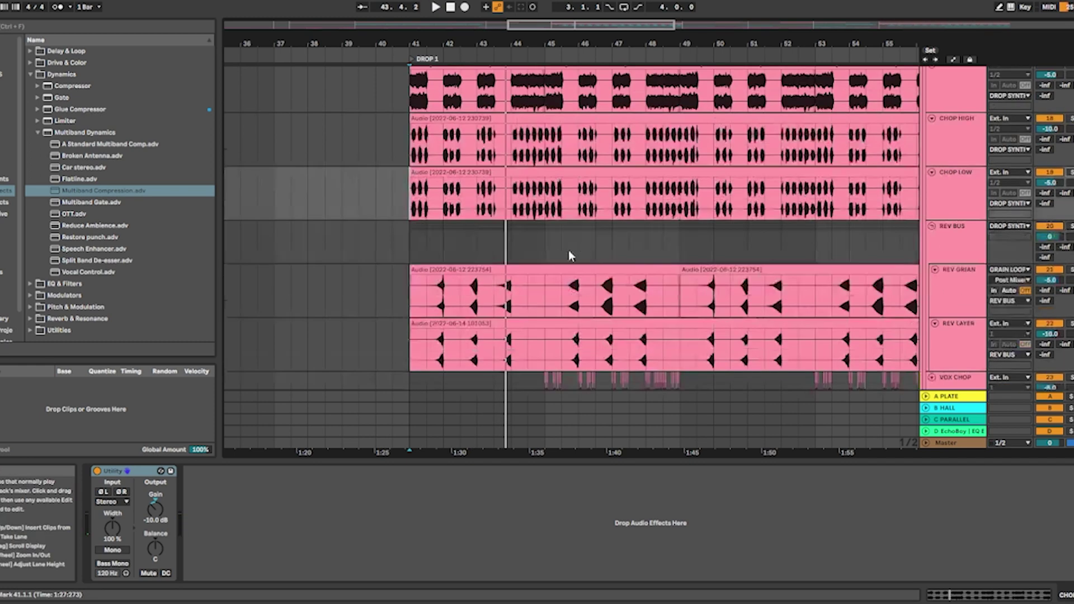
scroll(503, 252, down, 3)
Step: Highlight the last chop of bar 41 on CHOP HIGH and CHOP LOW, and play the soloed REV GRIAN track from 41.3.2
scroll(428, 291, up, 5)
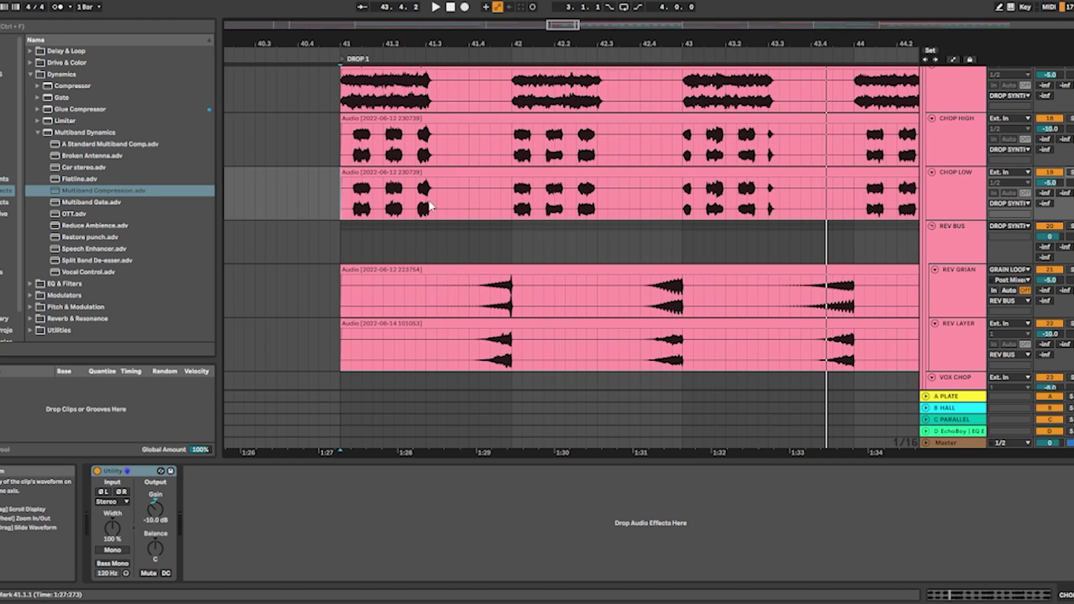
click(414, 211)
click(455, 152)
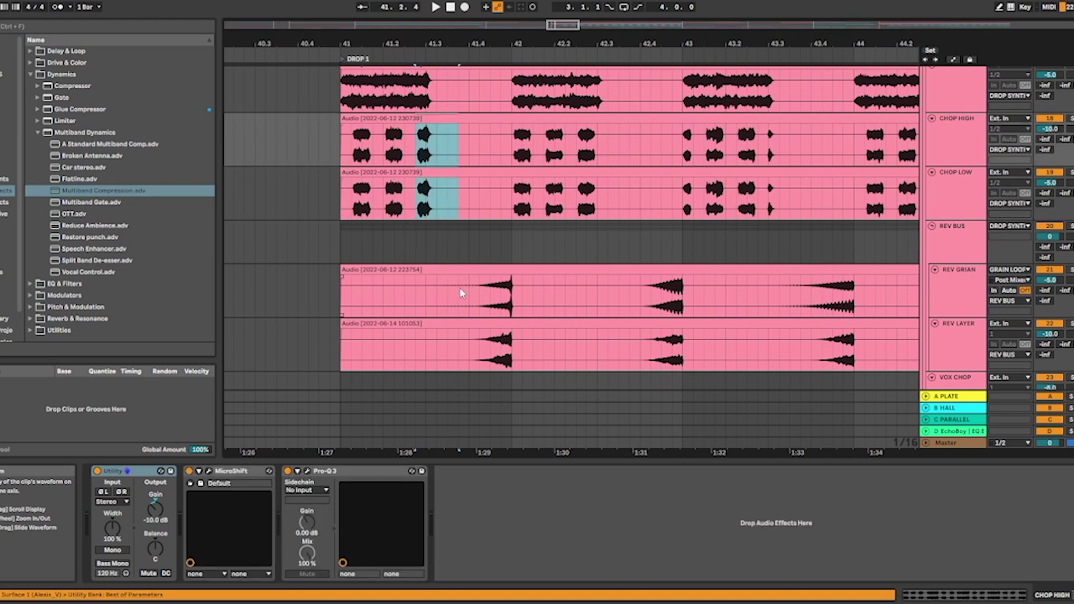
click(437, 291)
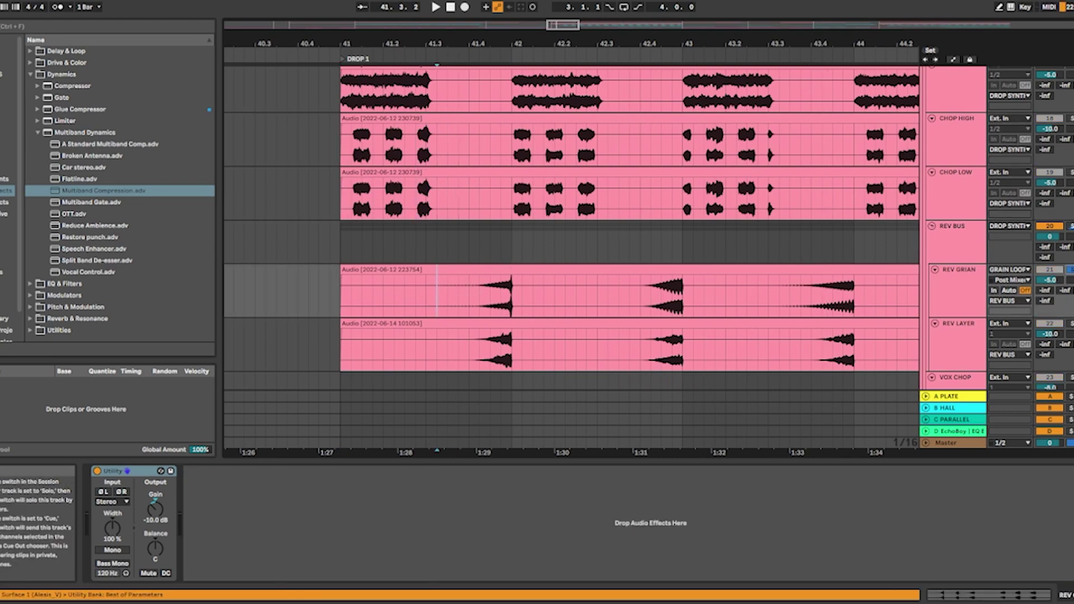
key(space)
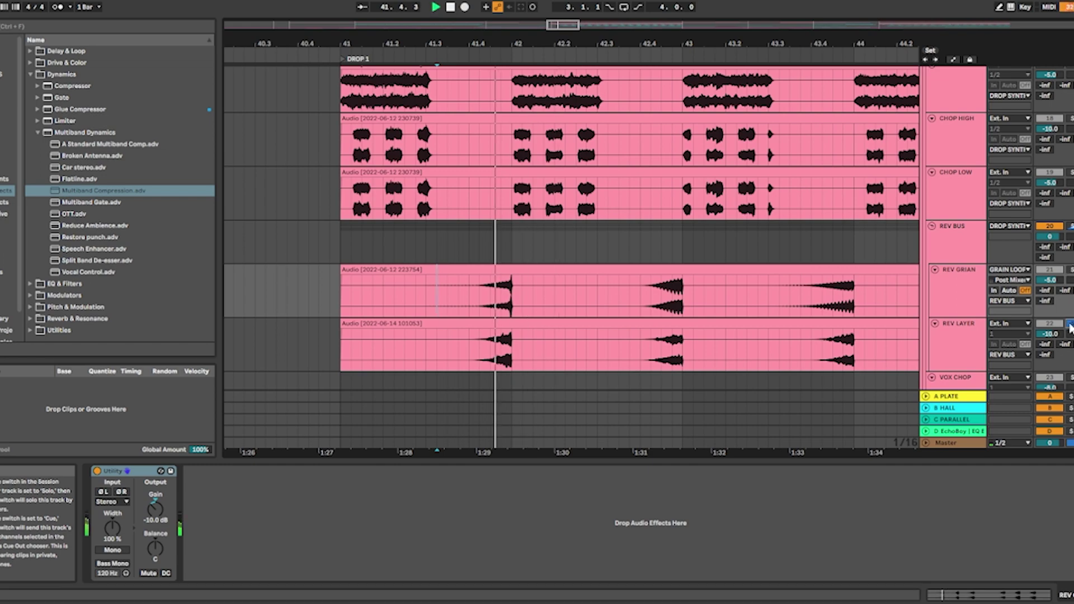
Step: Point out the end of the first GRAIN LOOP hit, and view the REV LAYER track's devices at 41.4.3
scroll(642, 236, up, 3)
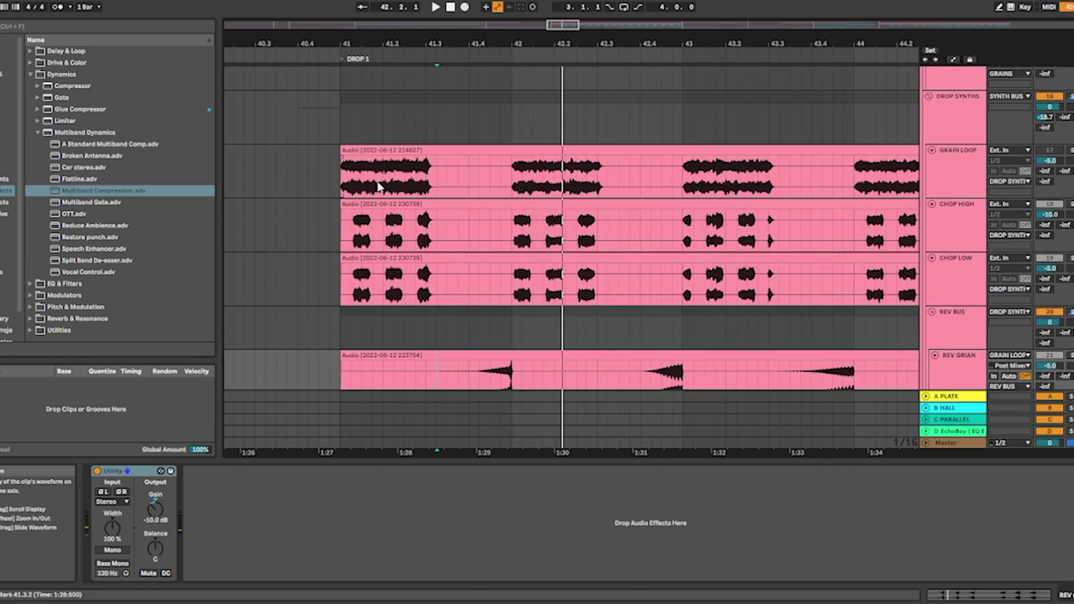
drag(381, 184, 454, 184)
scroll(453, 185, down, 3)
scroll(454, 186, down, 2)
click(491, 280)
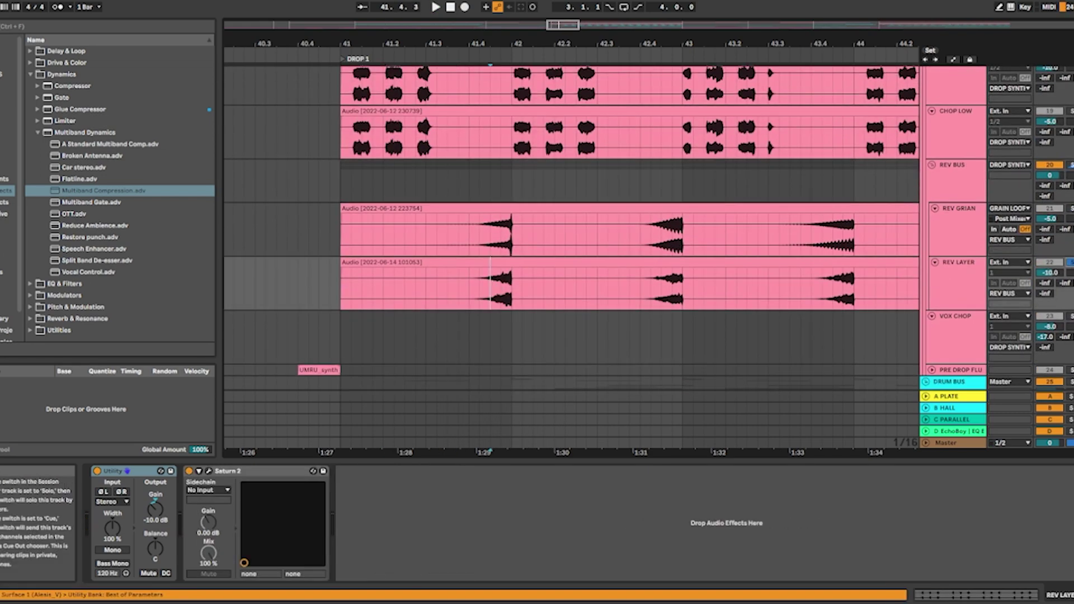
Step: Compare the placement of the REV VERSE bass fill with the reversed REV GRIAN and REV LAYER swells in DROP 1
scroll(504, 226, up, 8)
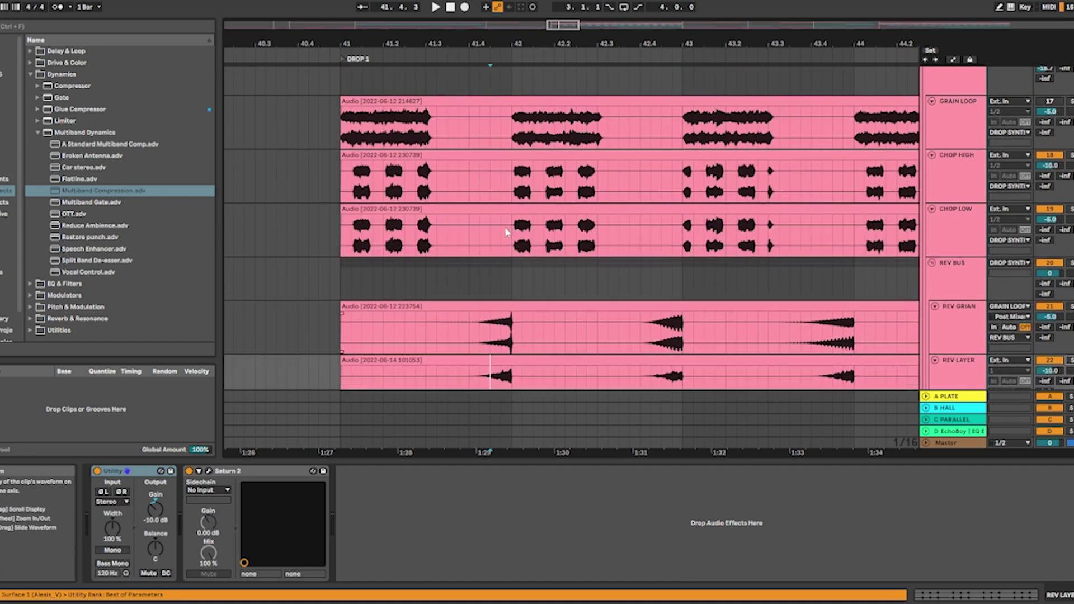
scroll(674, 151, up, 6)
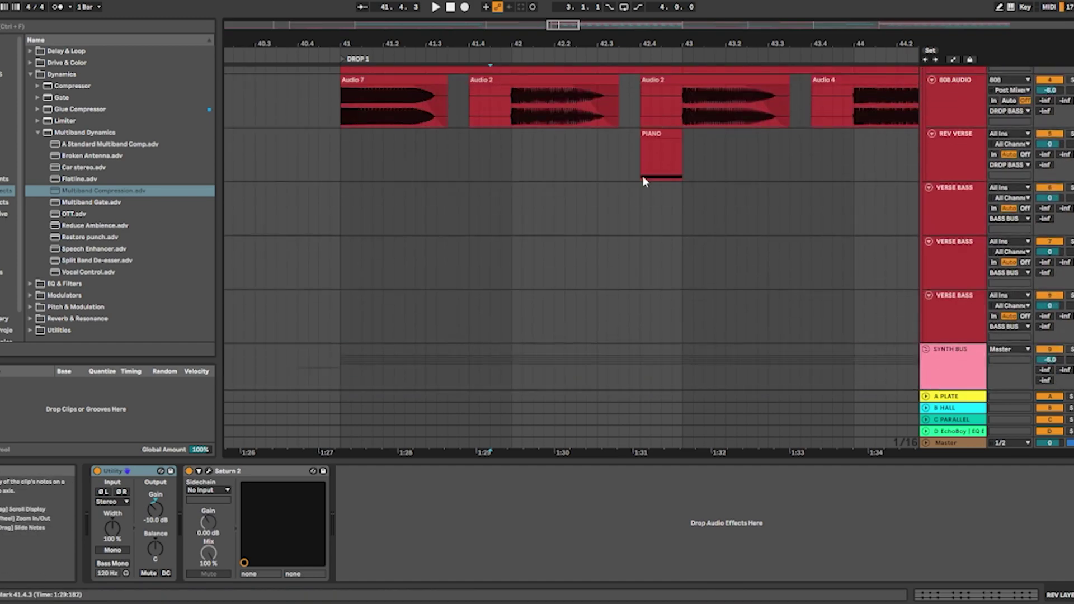
scroll(650, 271, down, 12)
scroll(667, 291, down, 5)
key(minus)
key(minus)
key(minus)
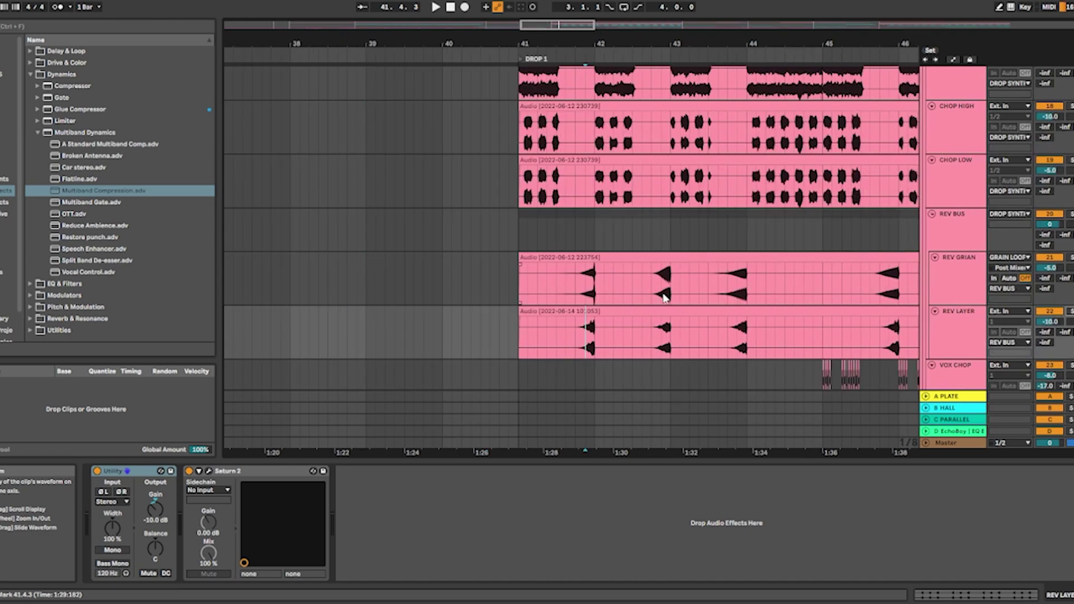
Step: Solo the VOX CHOP track and listen to its chops from bar 45 of DROP 1
scroll(559, 281, down, 3)
key(plus)
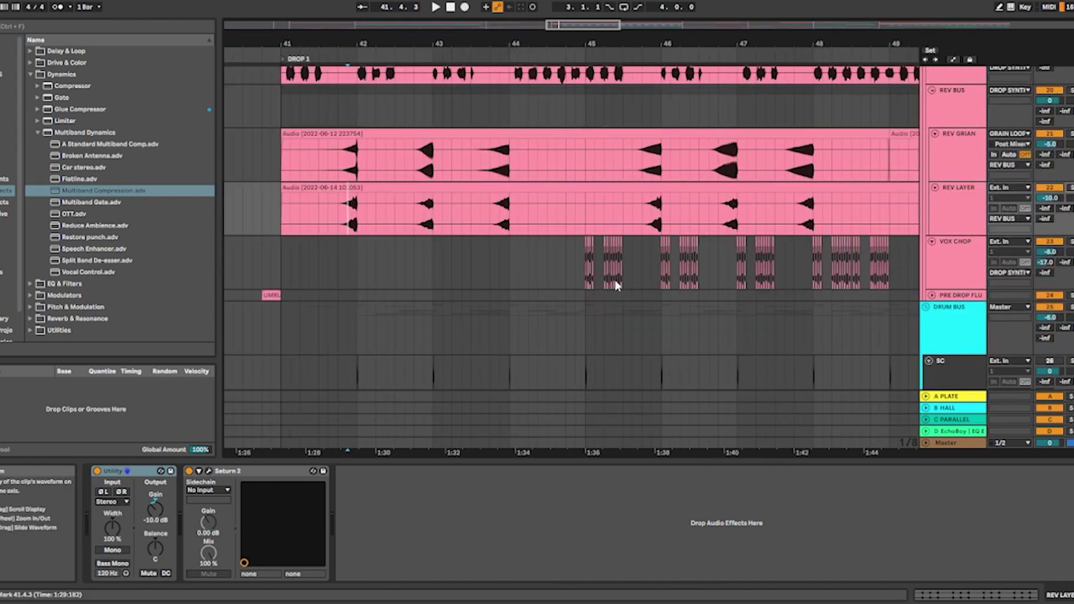
key(plus)
scroll(500, 267, up, 2)
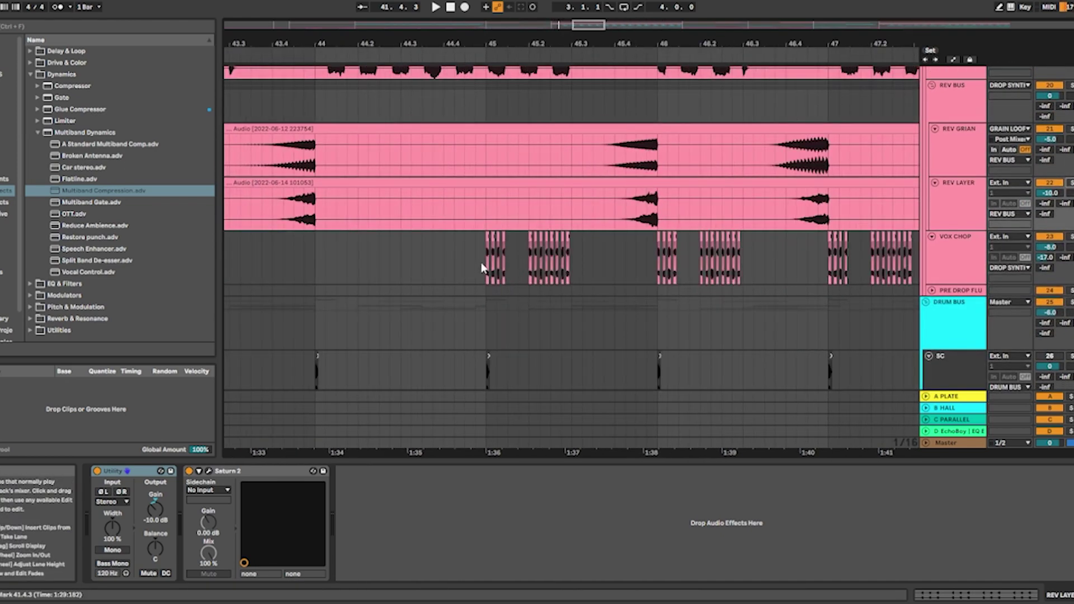
click(482, 268)
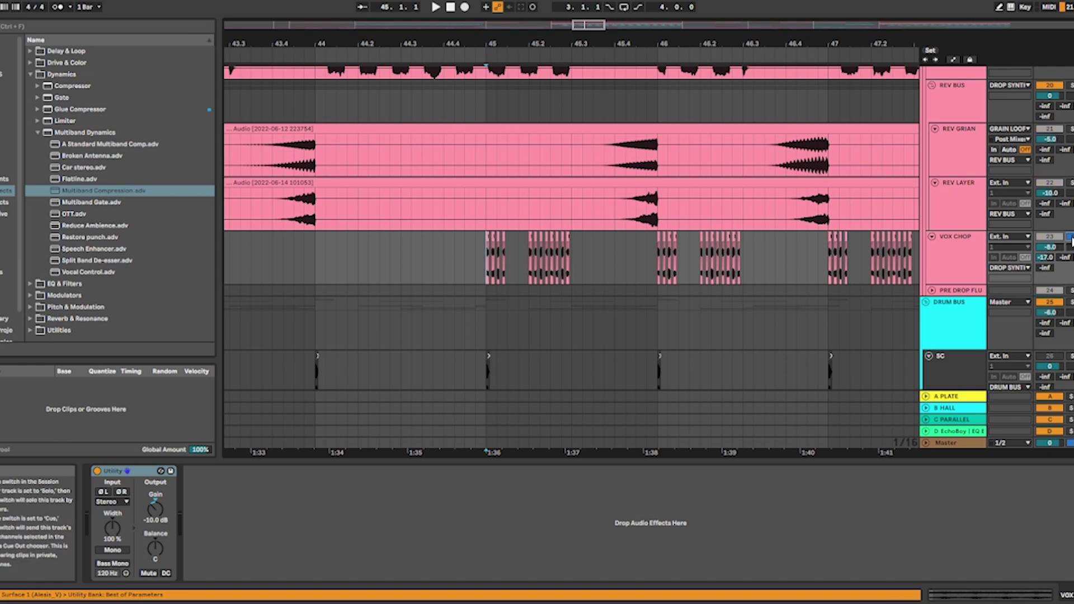
key(space)
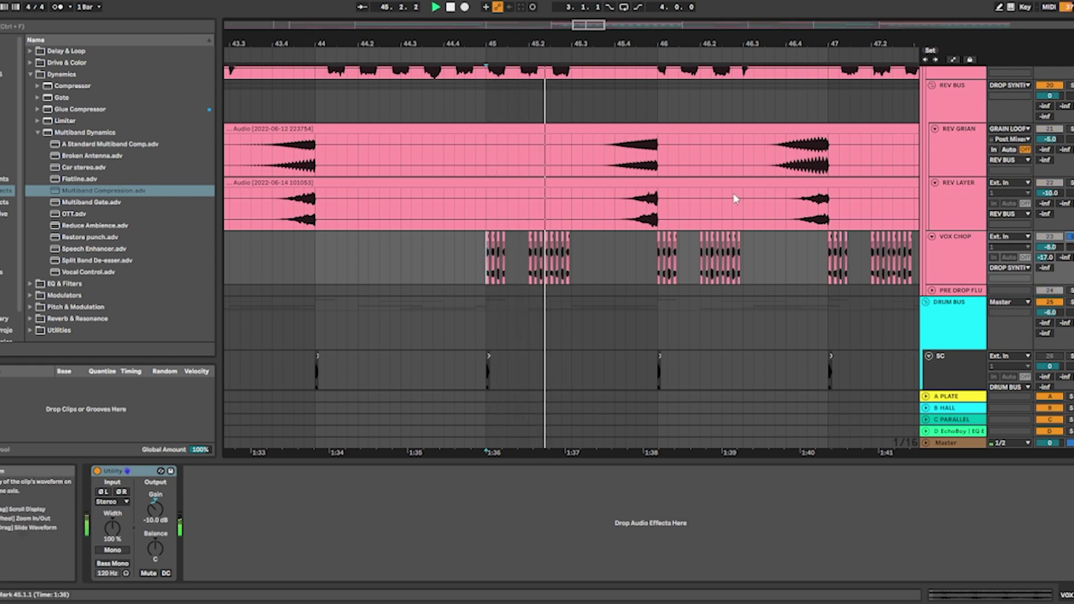
scroll(579, 251, down, 3)
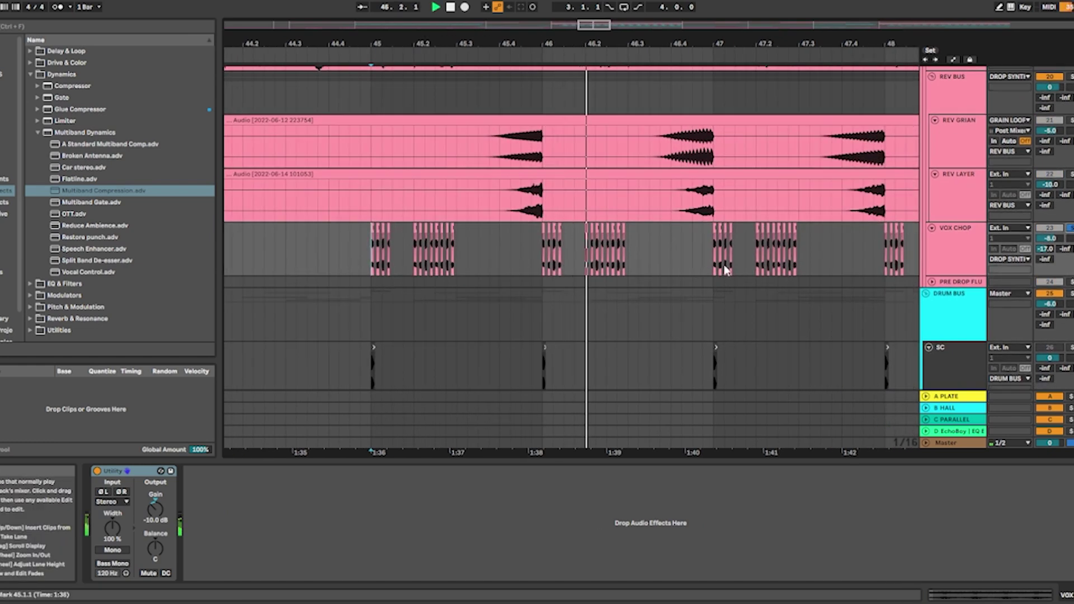
Step: Solo the DROP SYNTHS group, listen to all its layers together from the start of DROP 1, and stop playback
scroll(592, 241, up, 5)
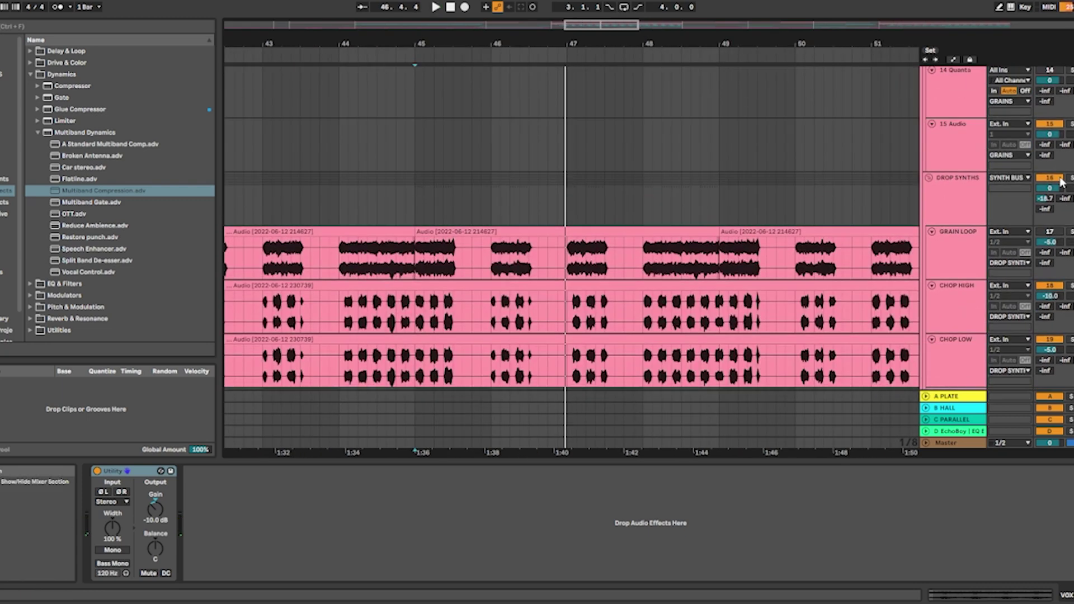
scroll(607, 233, down, 3)
scroll(606, 234, down, 3)
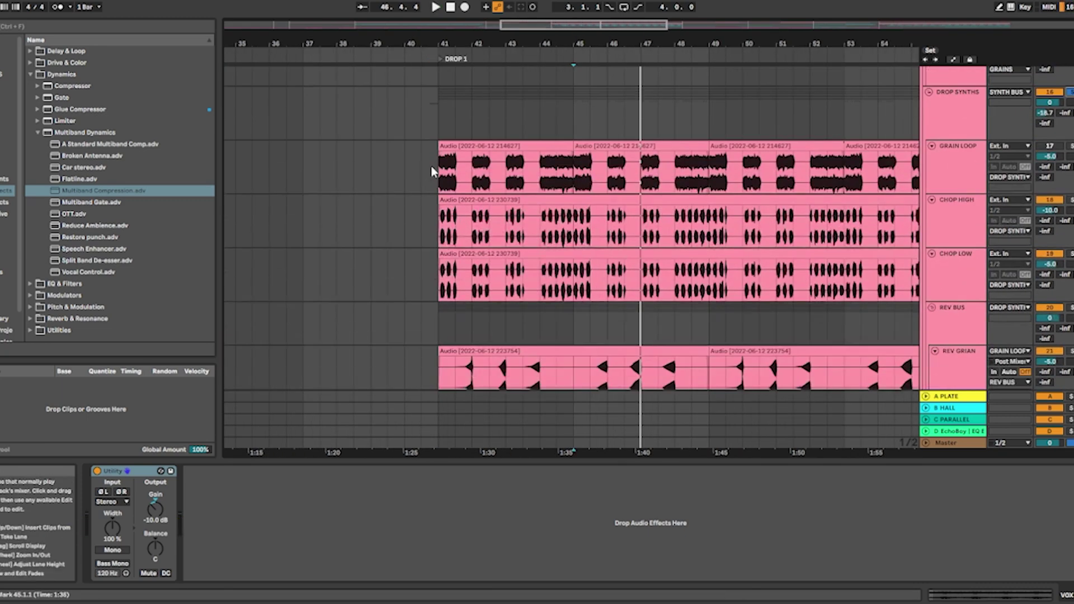
click(477, 185)
key(space)
scroll(477, 185, down, 2)
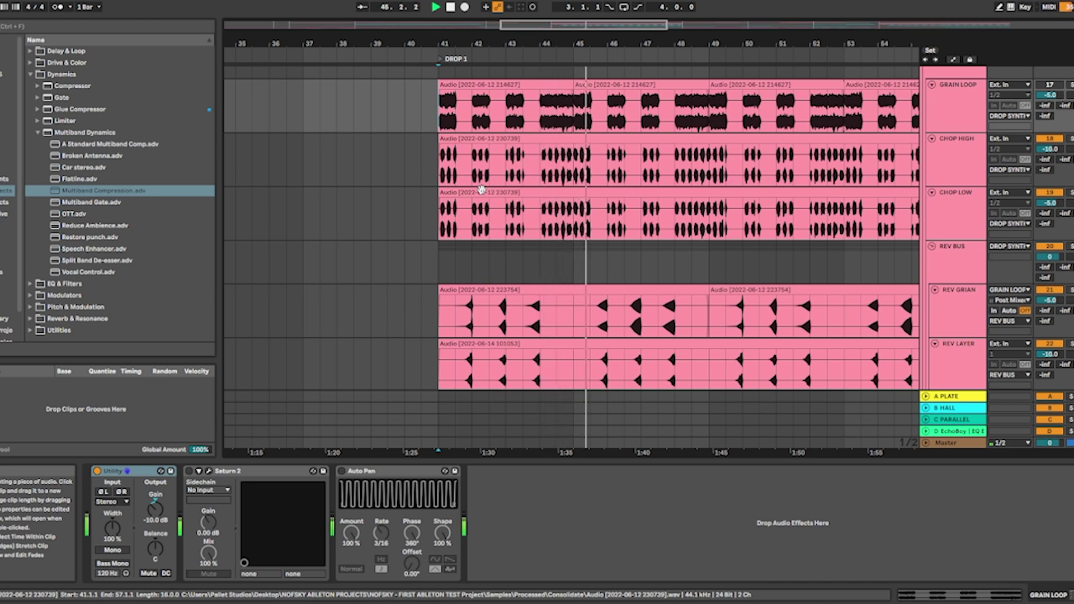
scroll(483, 195, down, 5)
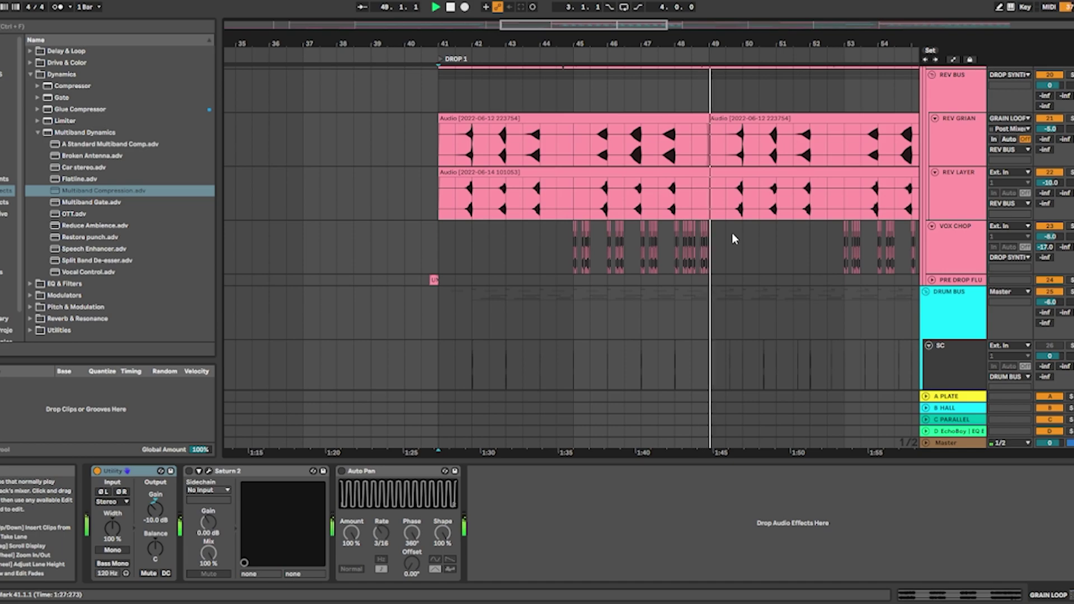
key(space)
Step: Solo the DRUM BUS group and listen to the drums from the start of DROP 1 at bar 41
scroll(827, 253, up, 5)
scroll(583, 201, down, 10)
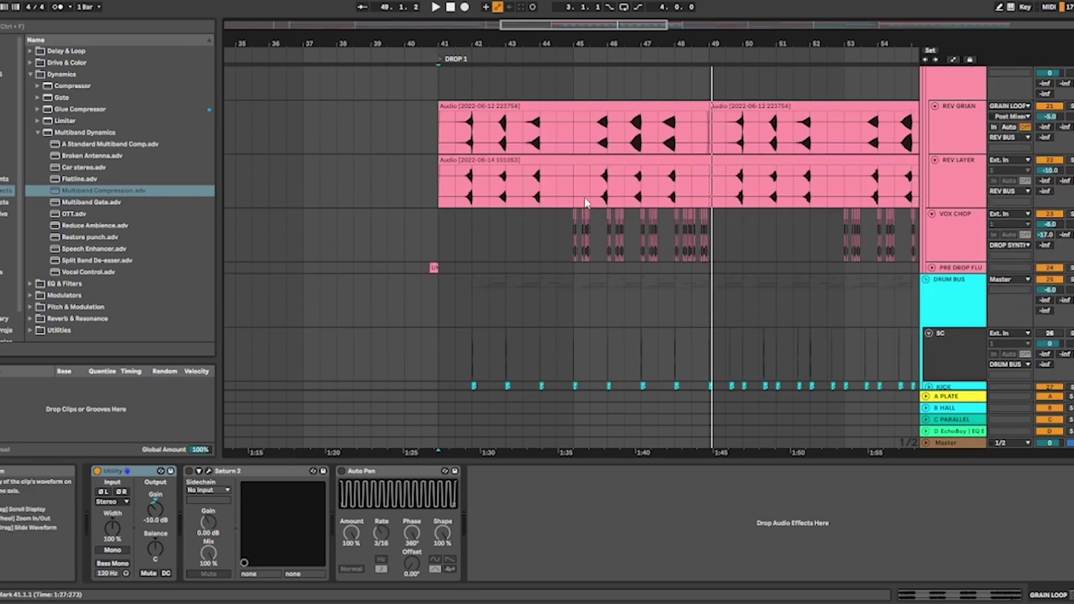
scroll(520, 231, up, 10)
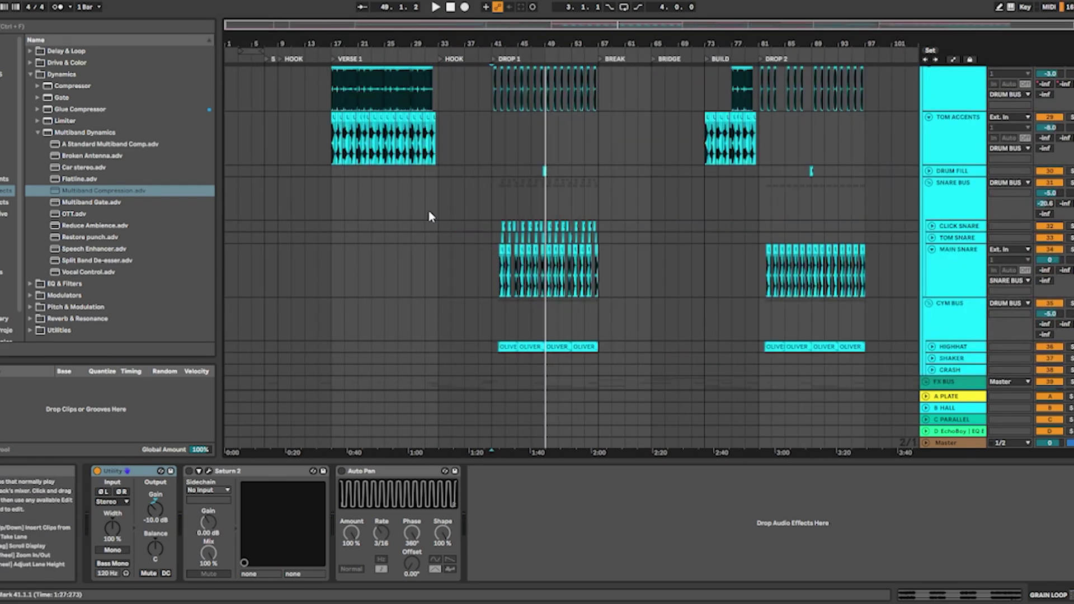
scroll(493, 226, down, 13)
drag(530, 246, 425, 233)
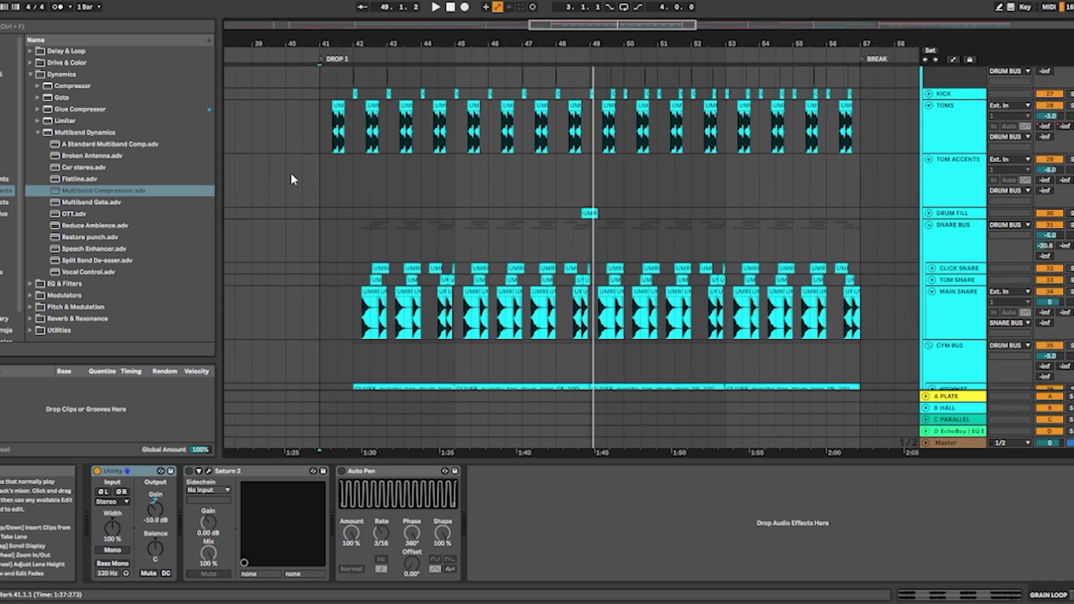
scroll(299, 173, up, 5)
click(321, 193)
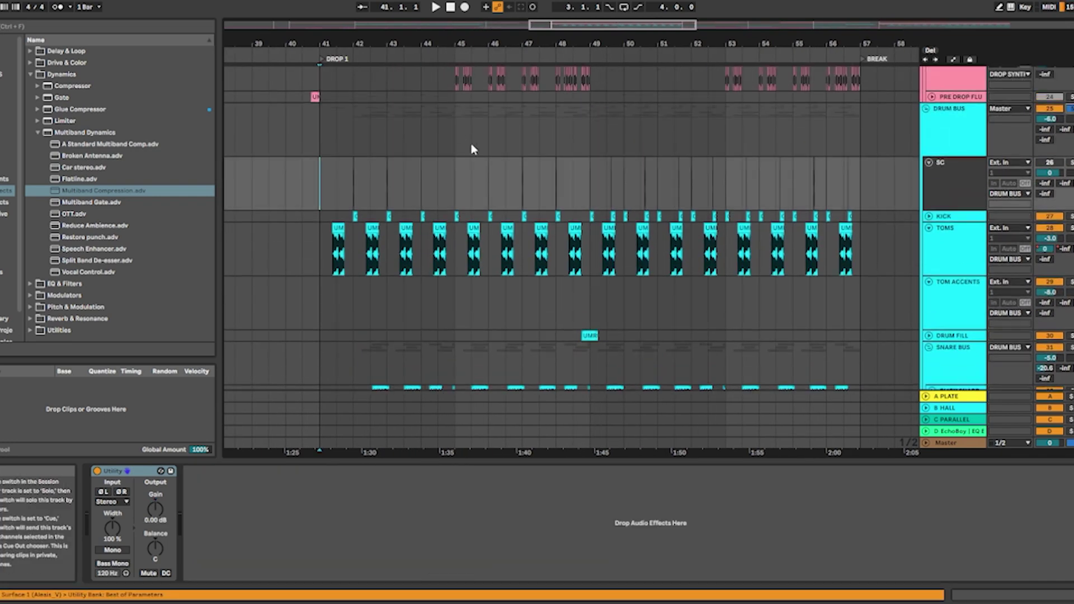
scroll(471, 143, down, 2)
key(space)
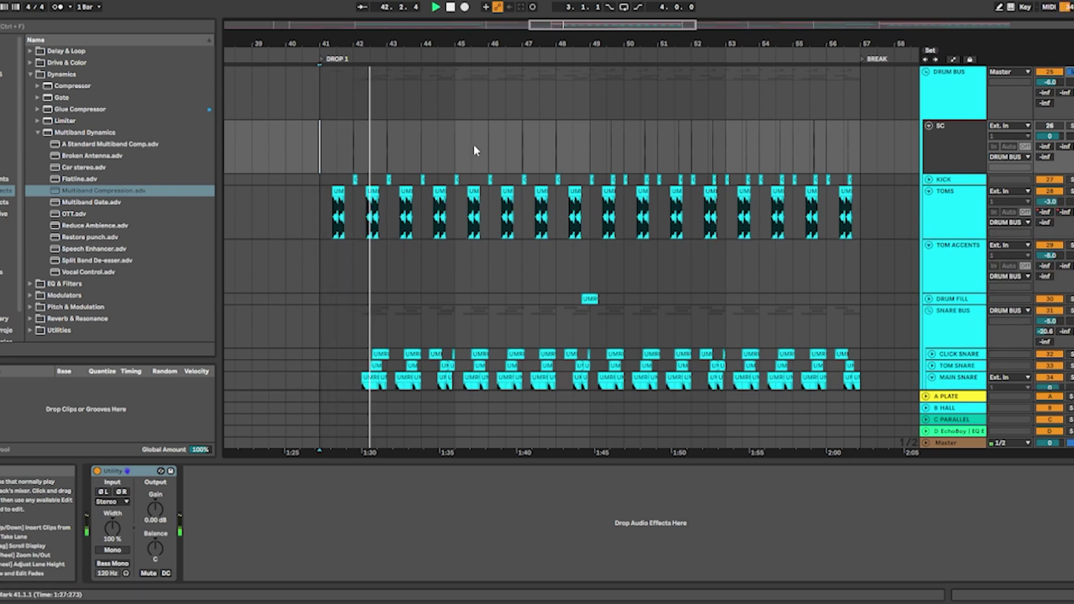
scroll(450, 151, down, 2)
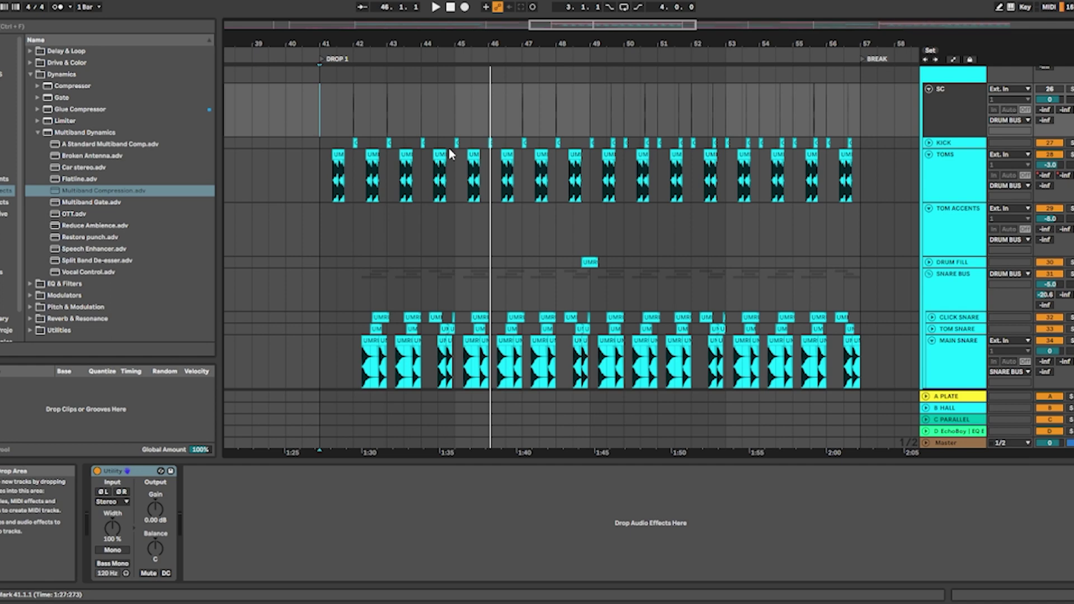
Step: Unfold the HIGHHAT track, solo it, and listen to its OLIVER top drum loop from bar 42
scroll(450, 168, down, 3)
drag(335, 279, 940, 234)
scroll(940, 233, down, 3)
click(932, 279)
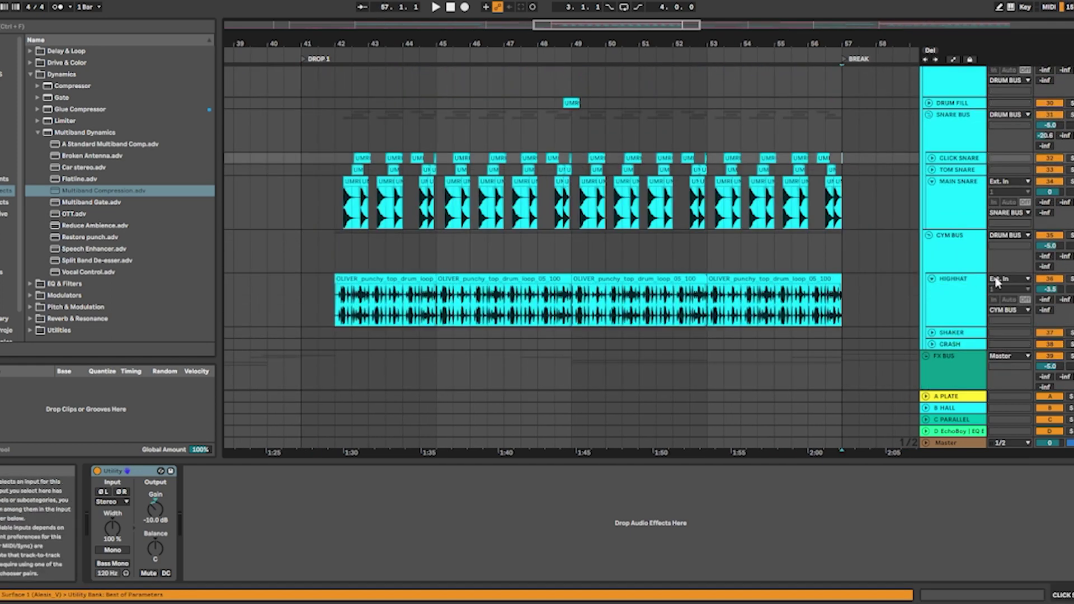
click(1067, 281)
click(336, 302)
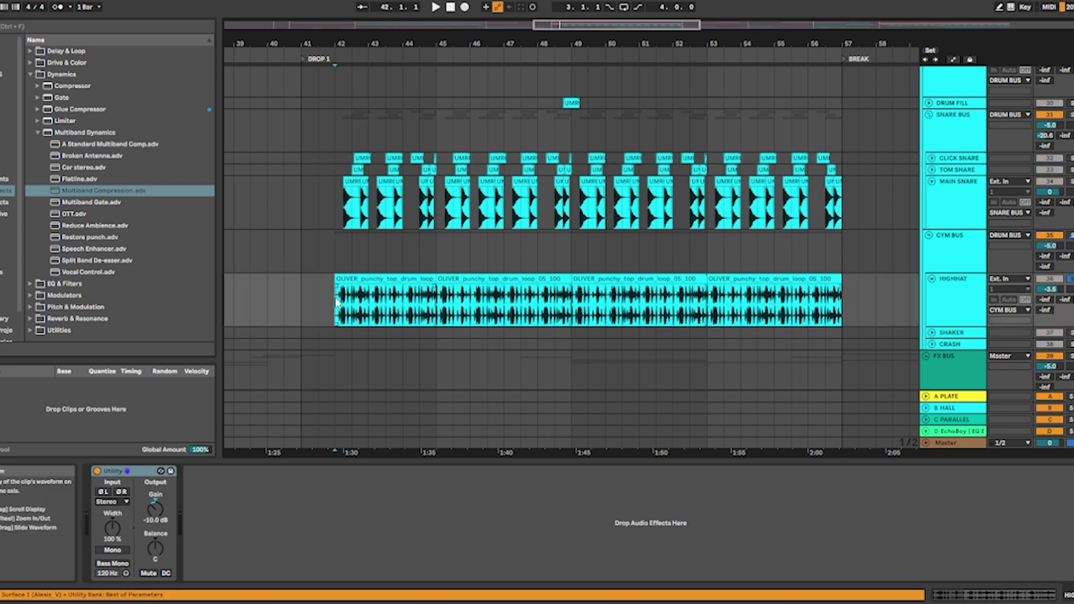
key(space)
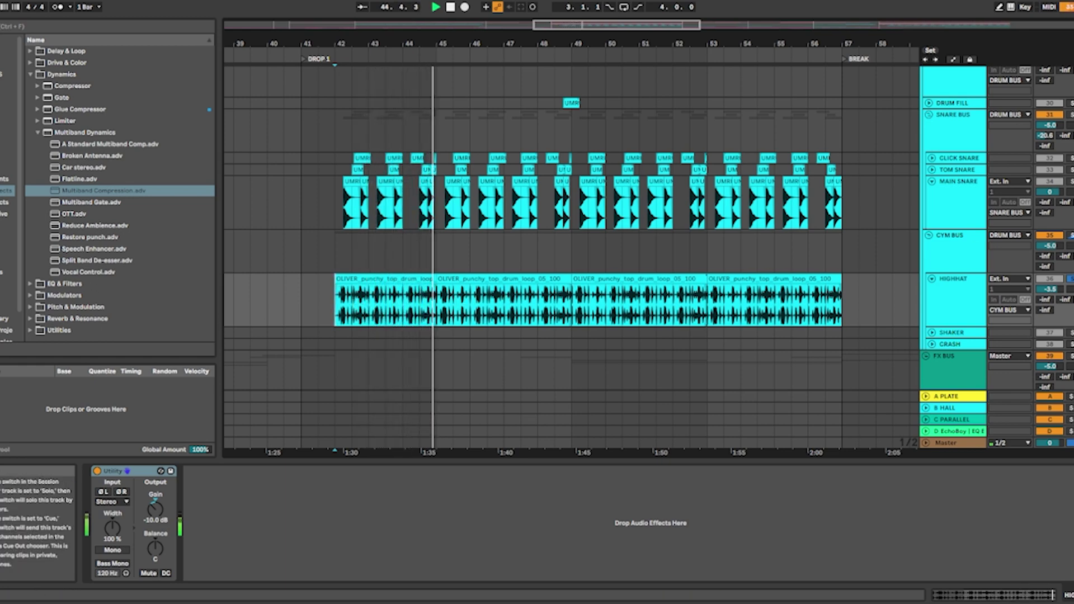
key(space)
Step: Solo the VOX RISER track, play its mid-drop riser from 48.3.1, and stop playback
scroll(931, 256, down, 5)
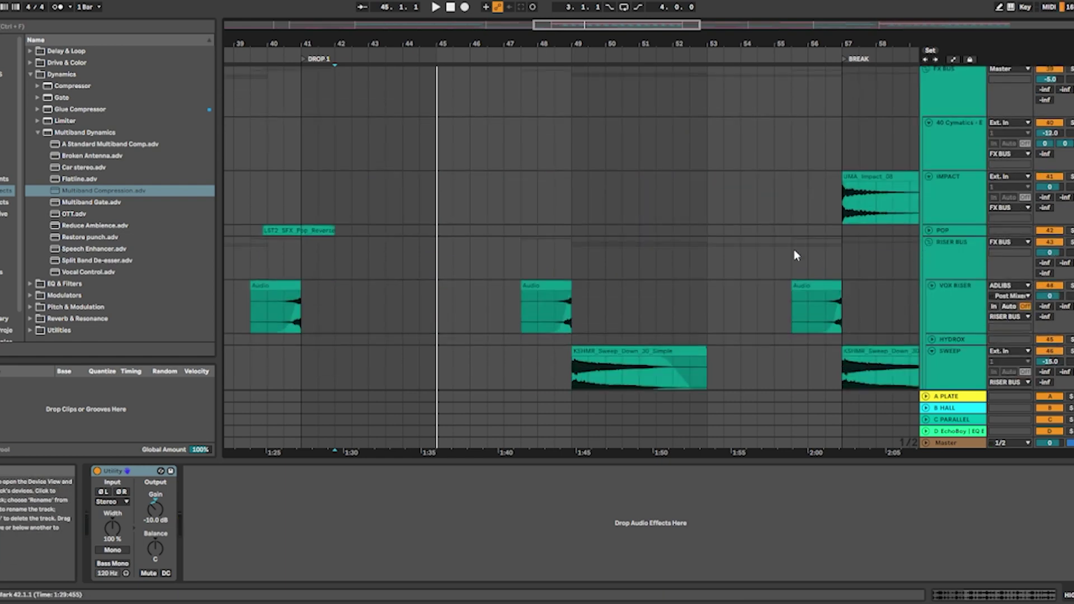
click(554, 307)
scroll(602, 246, down, 3)
scroll(615, 243, left, 2)
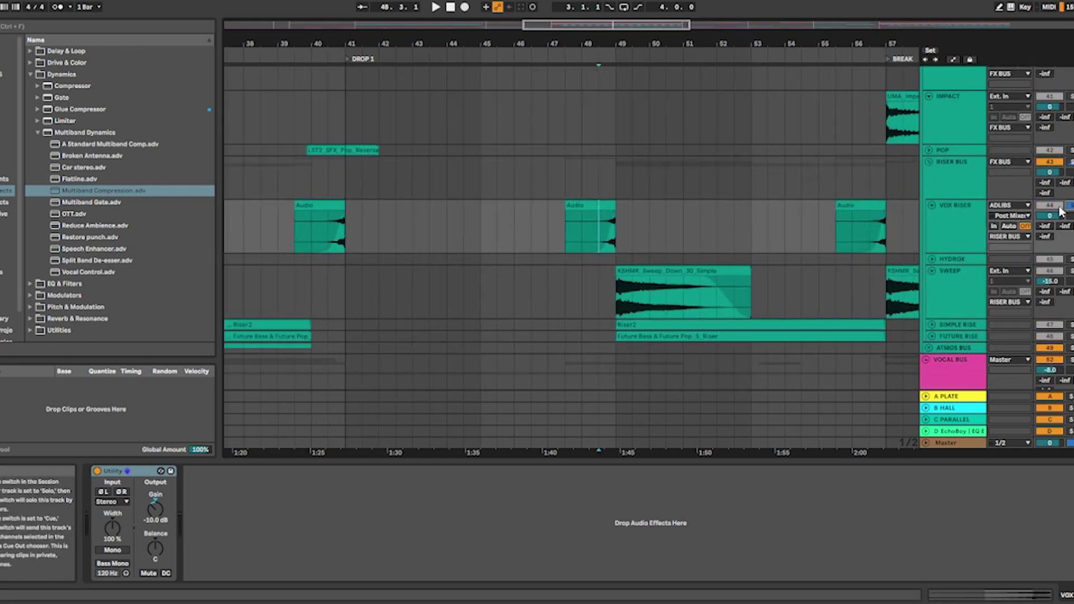
key(space)
key(space)
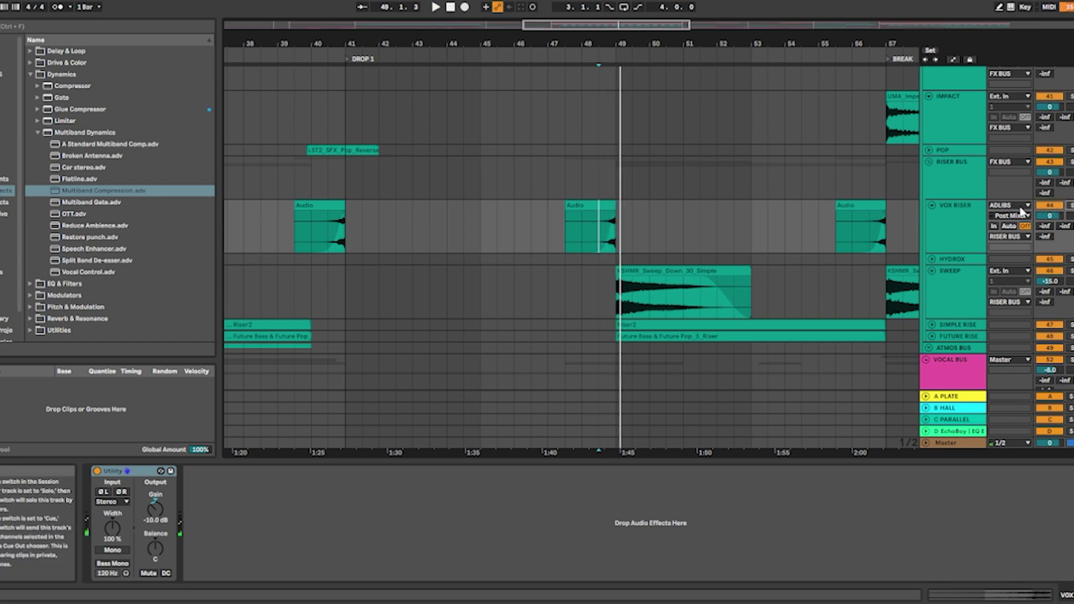
Step: Solo the SWEEP track, listen to its down sweep from bar 49, and stop playback
scroll(651, 210, down, 3)
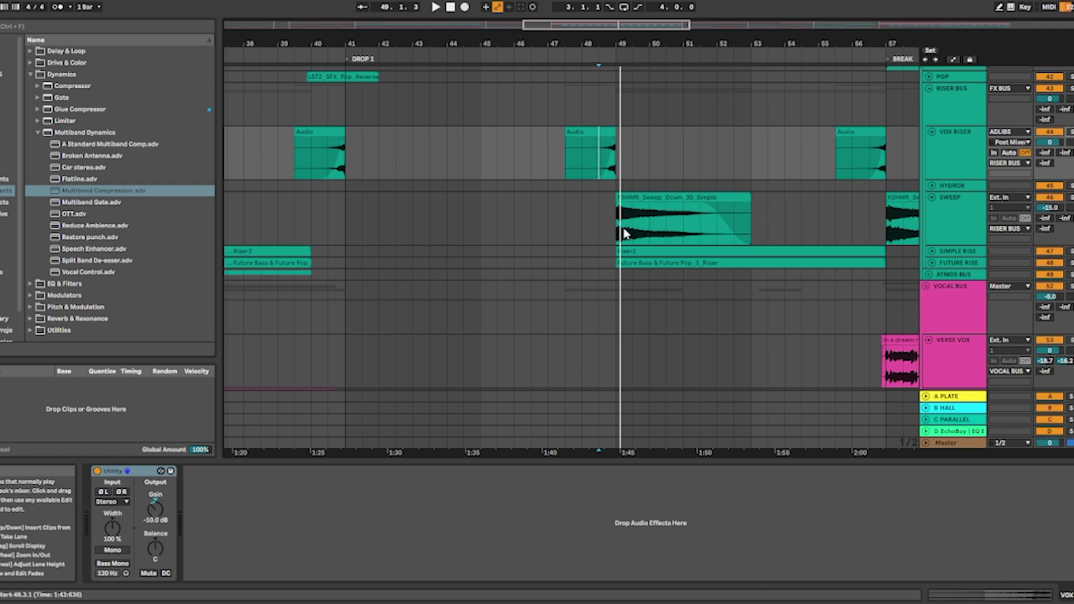
click(615, 197)
key(space)
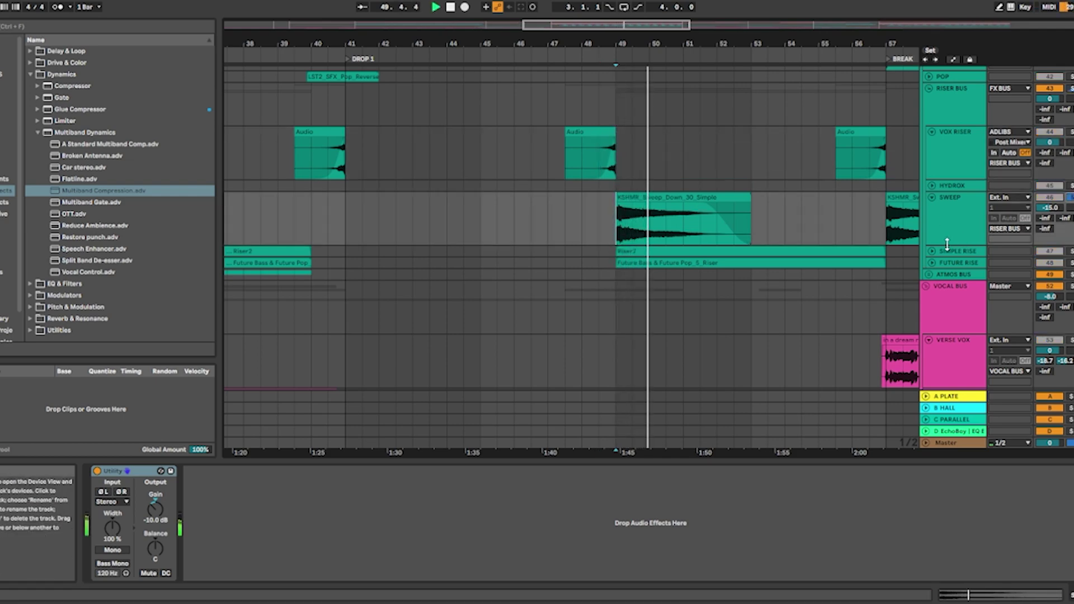
key(space)
Step: Unfold the SIMPLE RISE and FUTURE RISE tracks, solo both, and play them from 55.3.1 up to the BREAK
click(931, 251)
scroll(932, 257, down, 1)
click(932, 257)
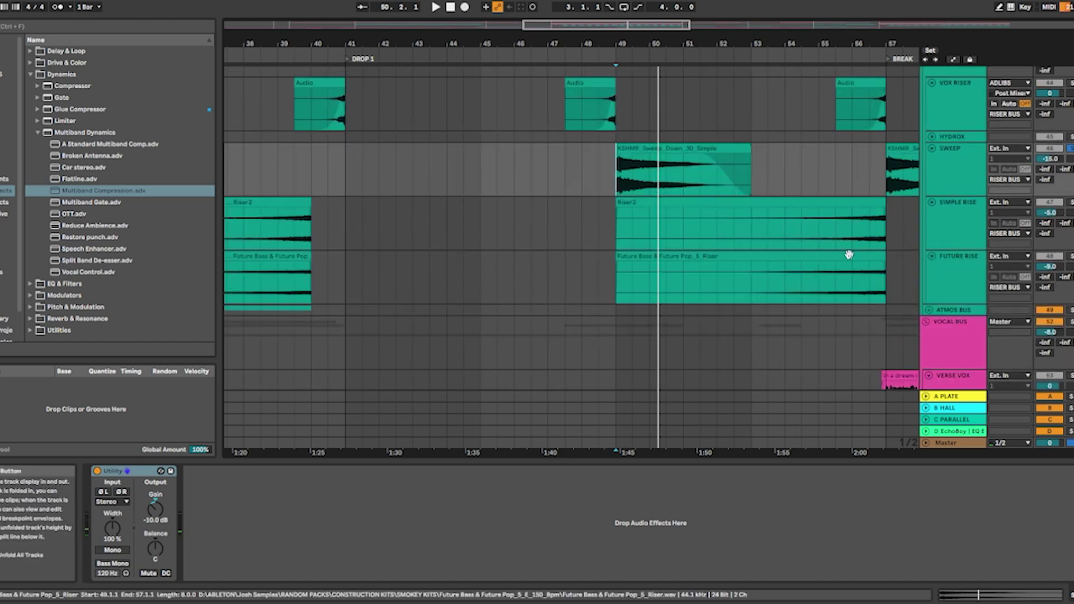
scroll(532, 256, right, 5)
click(629, 240)
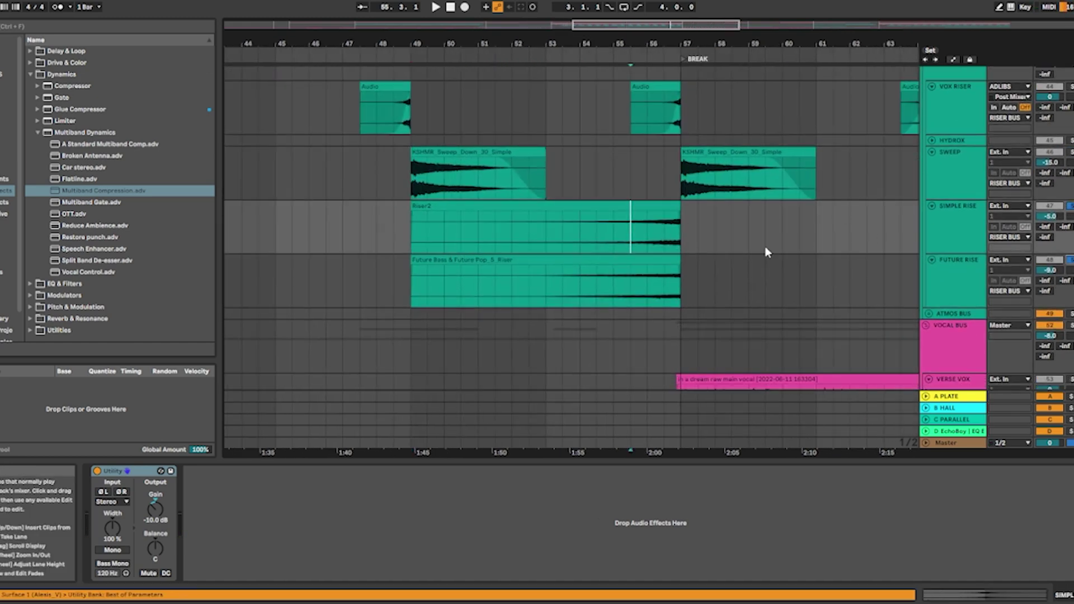
key(space)
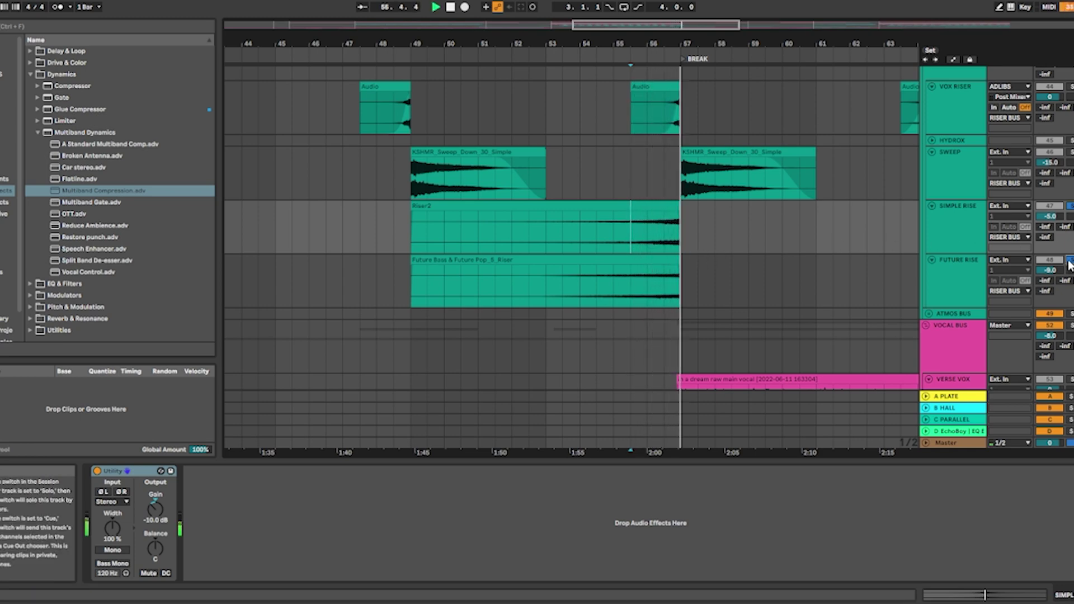
key(space)
Step: Solo the BG VOCALS track, play its first DROP 1 clip from 47.3.1, and stop playback
scroll(611, 223, down, 5)
scroll(611, 223, left, 5)
scroll(625, 274, right, 5)
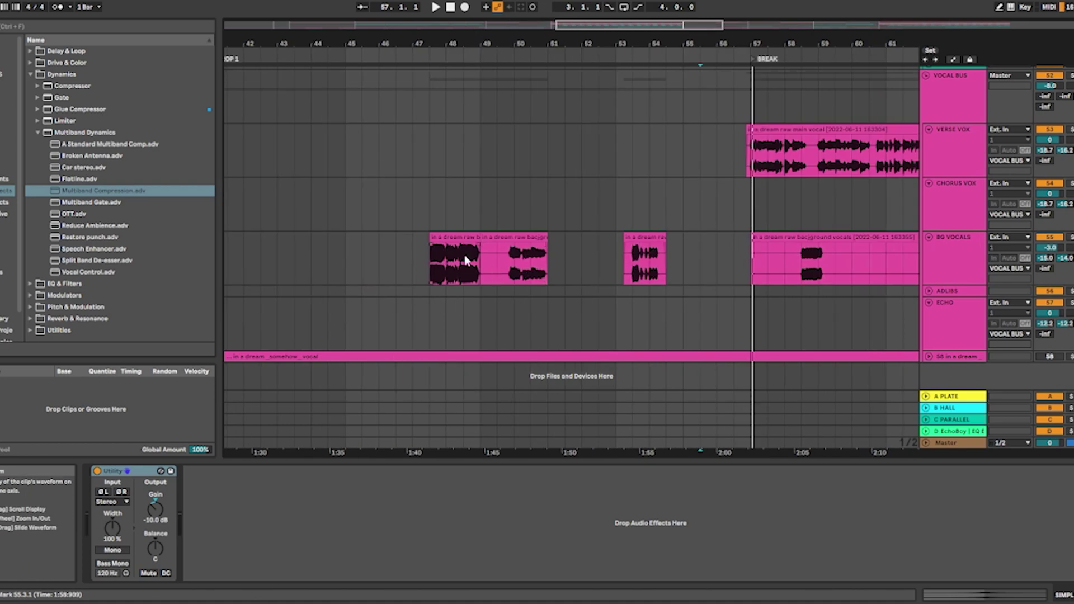
click(428, 254)
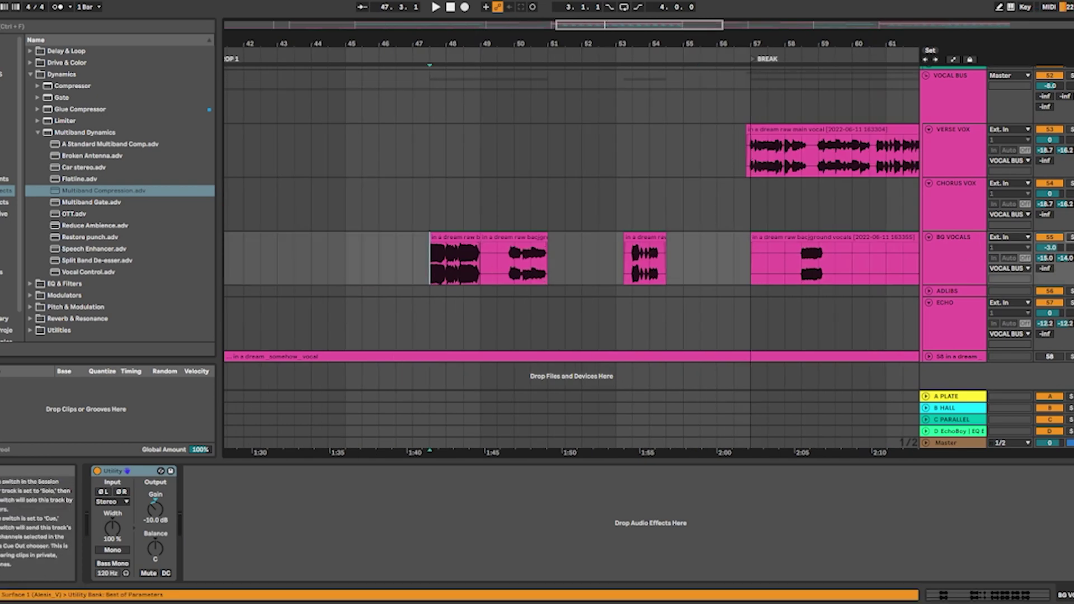
key(space)
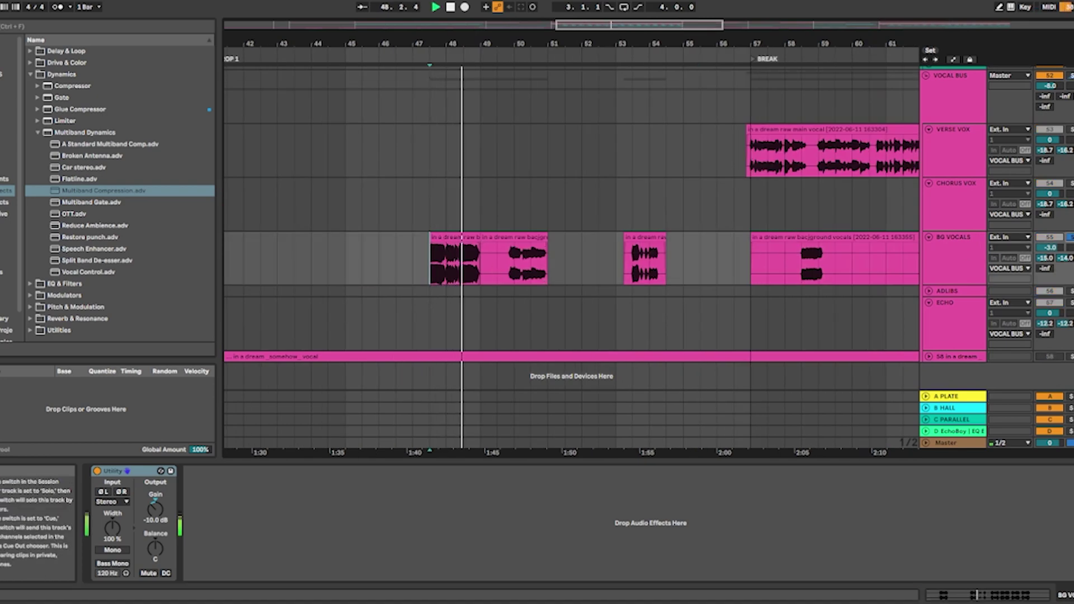
key(space)
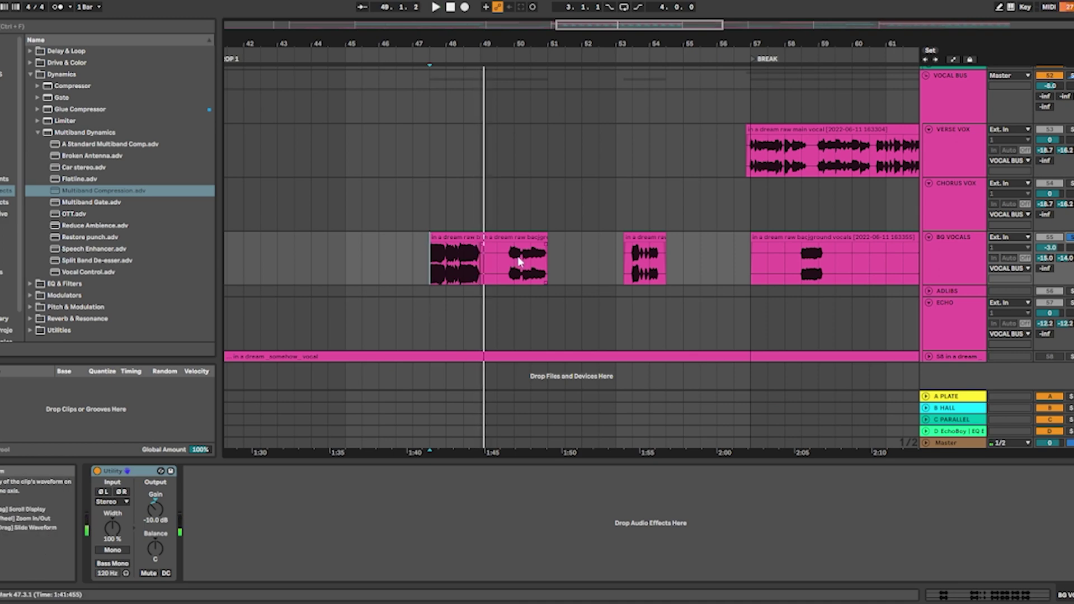
Step: Listen to the remaining BG VOCALS phrases in DROP 1, playing from 49.3.1 and then from 53.2.1
click(498, 263)
key(space)
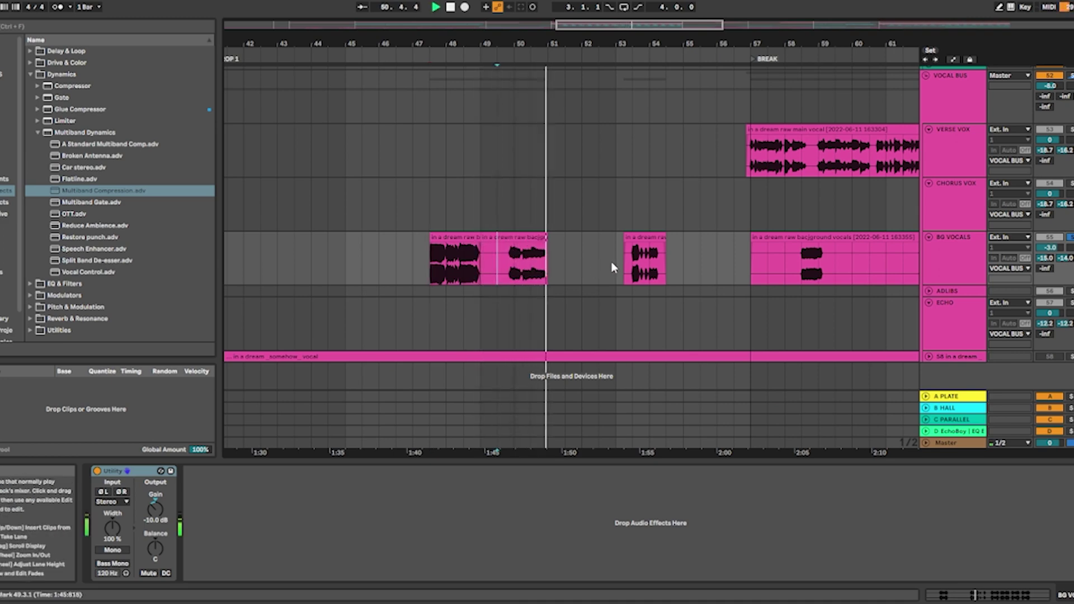
key(space)
click(626, 267)
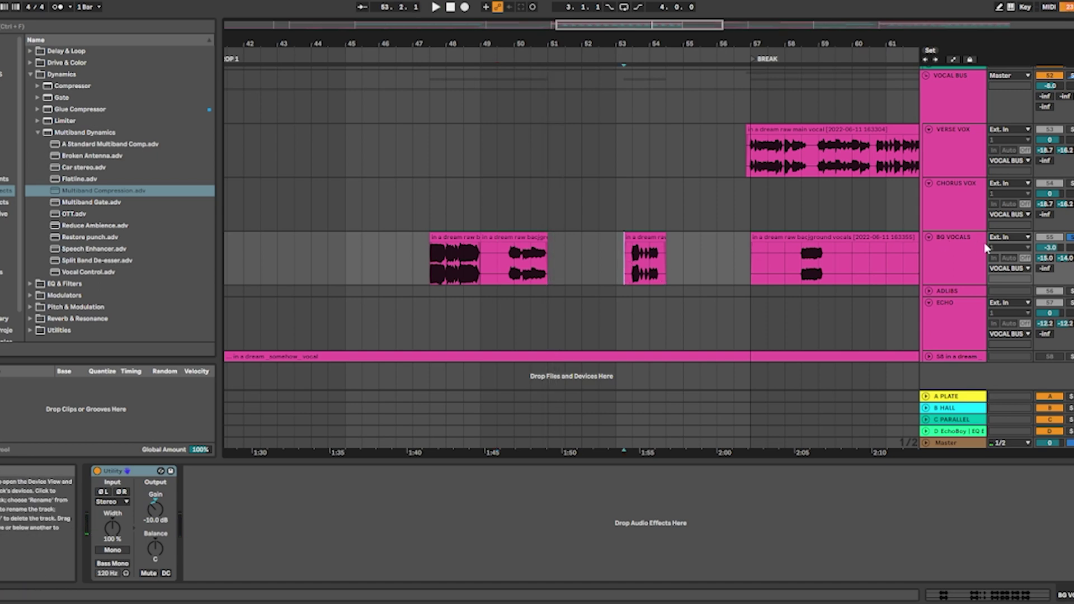
key(space)
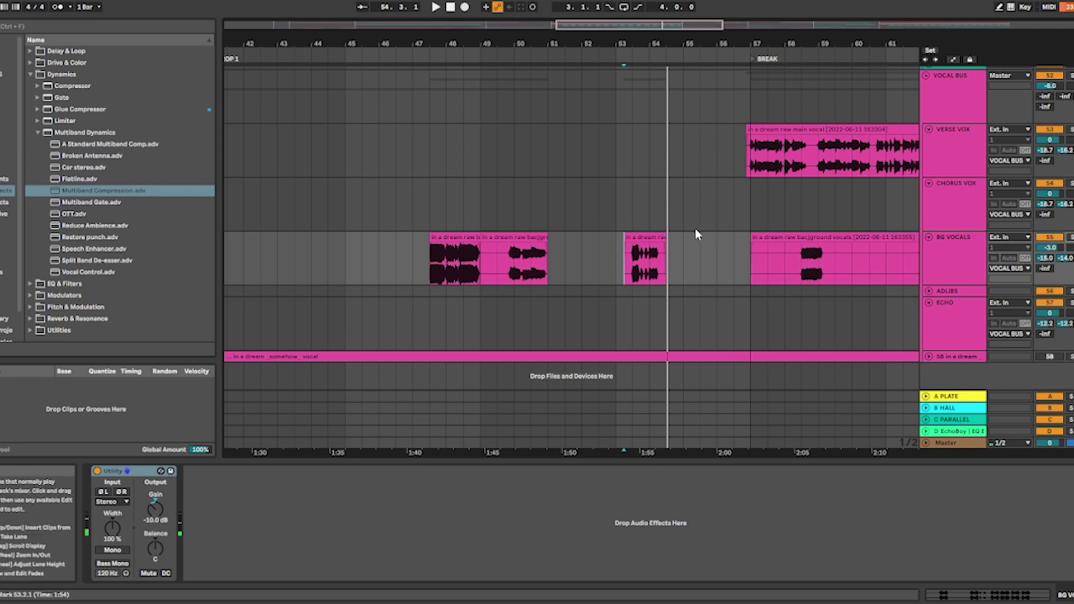
Step: Go back to the drop synths and highlight the DROP 1 clips from GRAIN LOOP through REV LAYER for review
scroll(695, 228, down, 5)
scroll(566, 241, up, 2)
scroll(565, 242, up, 6)
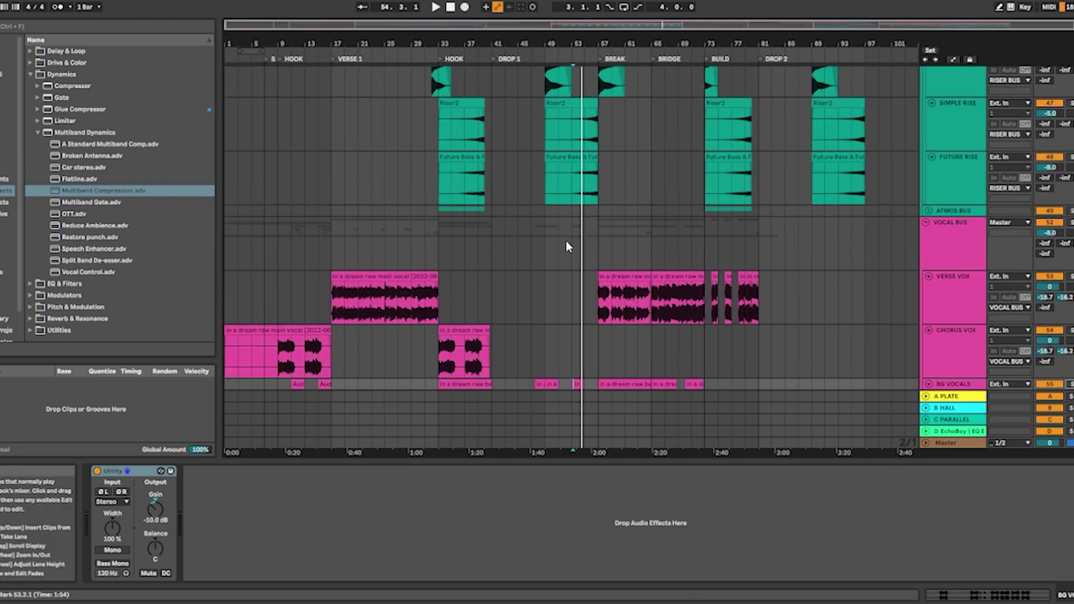
scroll(566, 233, up, 10)
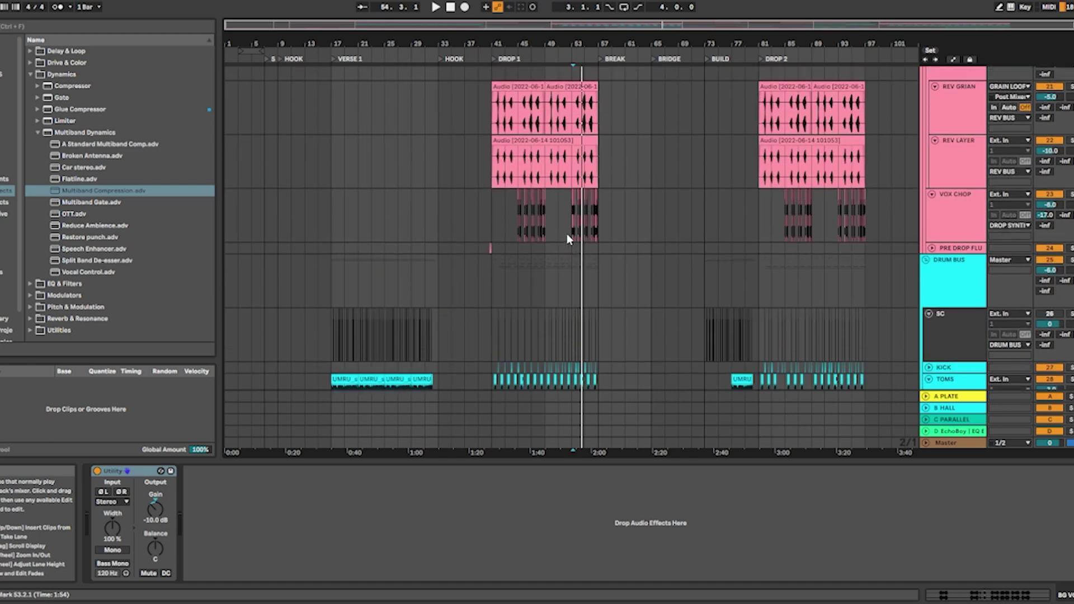
scroll(568, 239, up, 4)
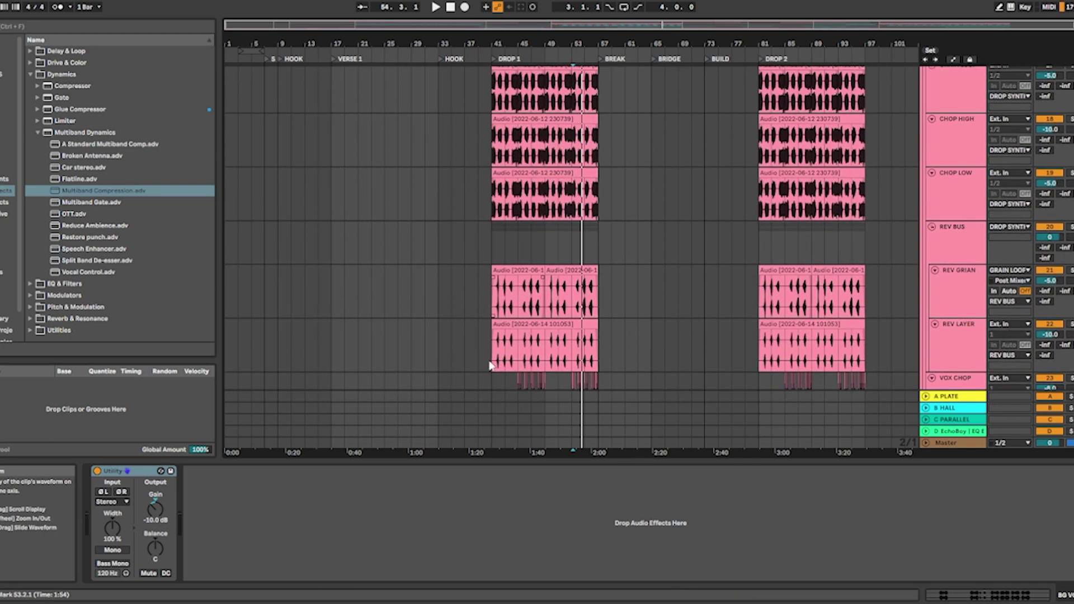
drag(490, 365, 590, 116)
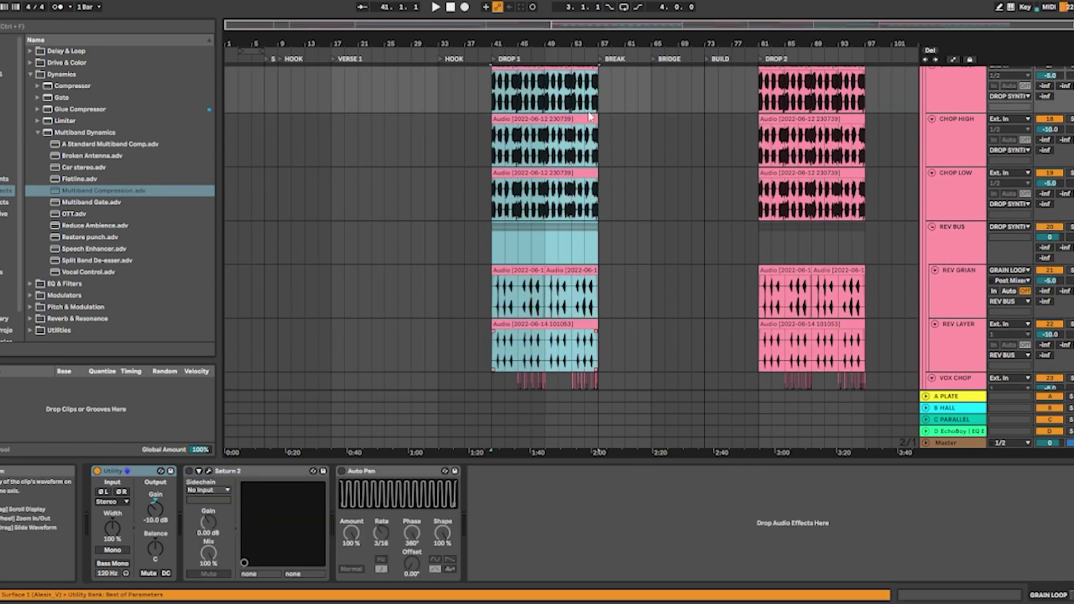
click(576, 137)
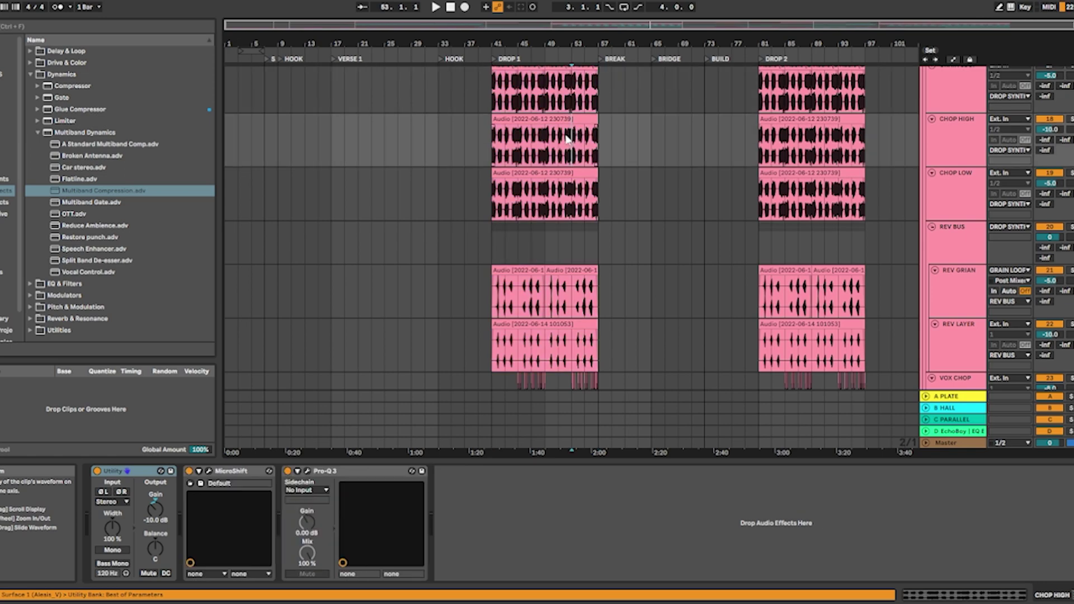
Step: Review the DROP 1 bass layers, highlighting the 808 AUDIO and REV VERSE tracks from bar 41 to bar 47
scroll(556, 159, up, 6)
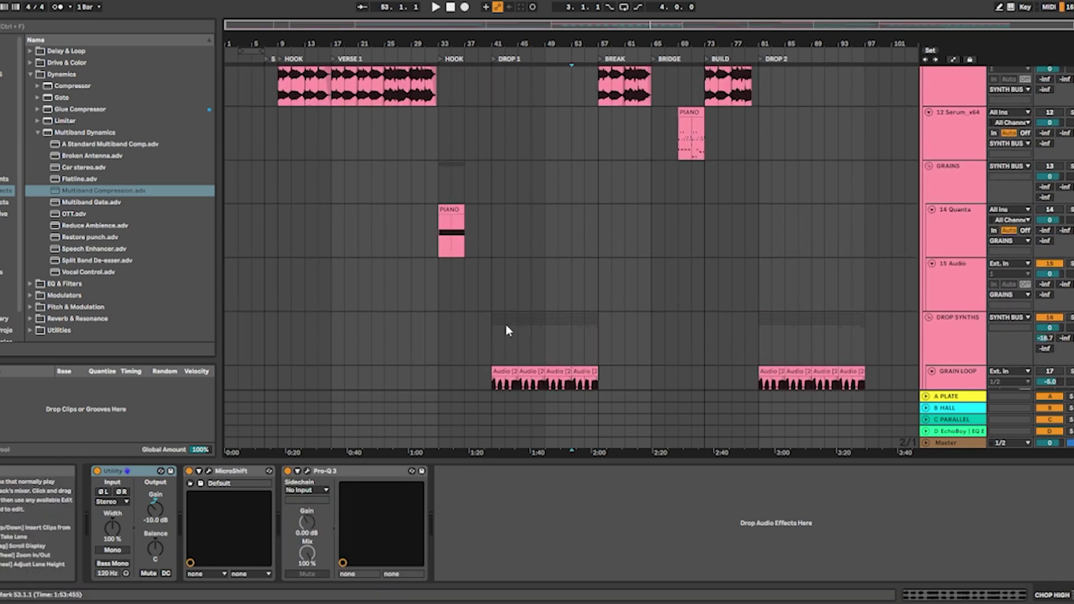
scroll(506, 313, up, 9)
drag(491, 206, 532, 185)
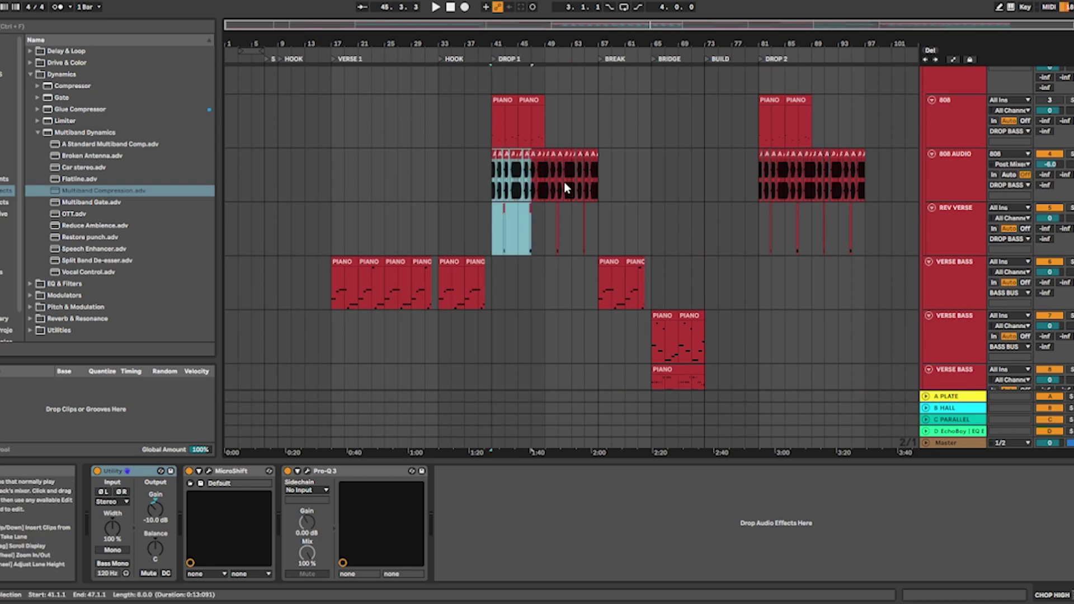
click(541, 194)
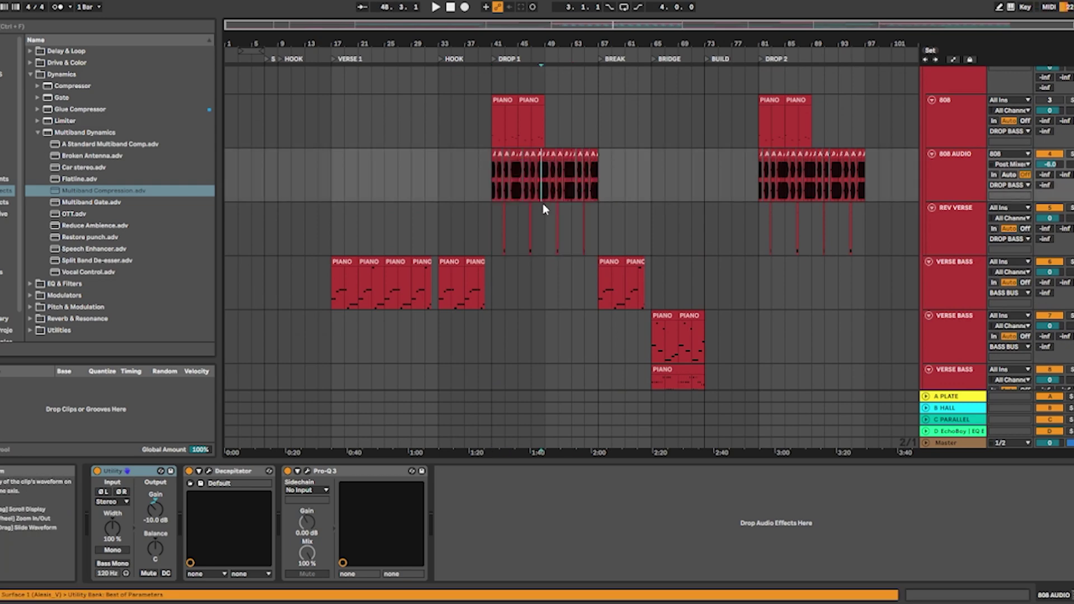
scroll(545, 218, down, 4)
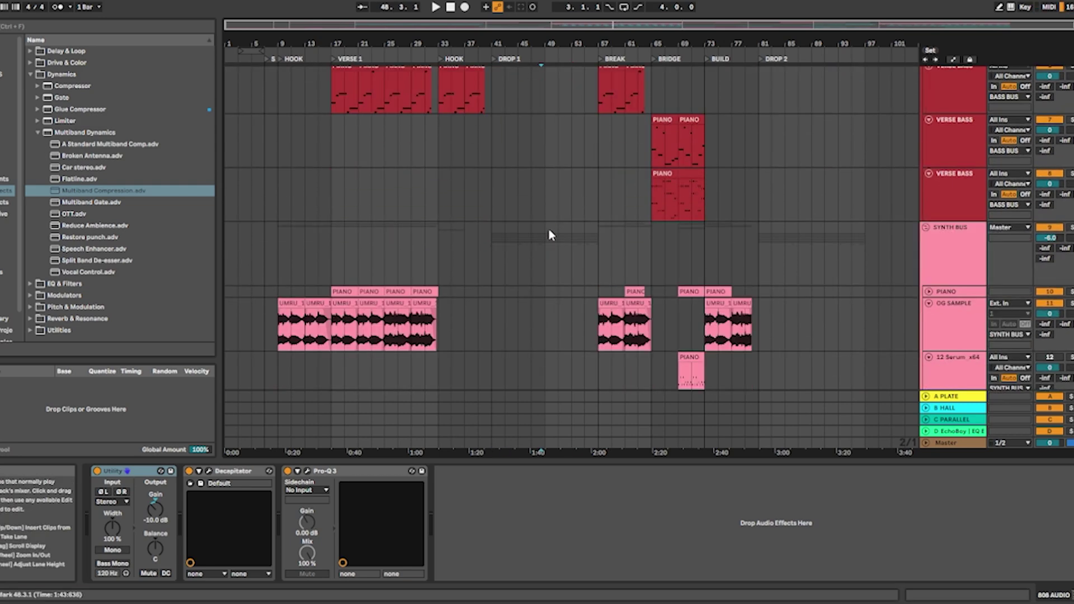